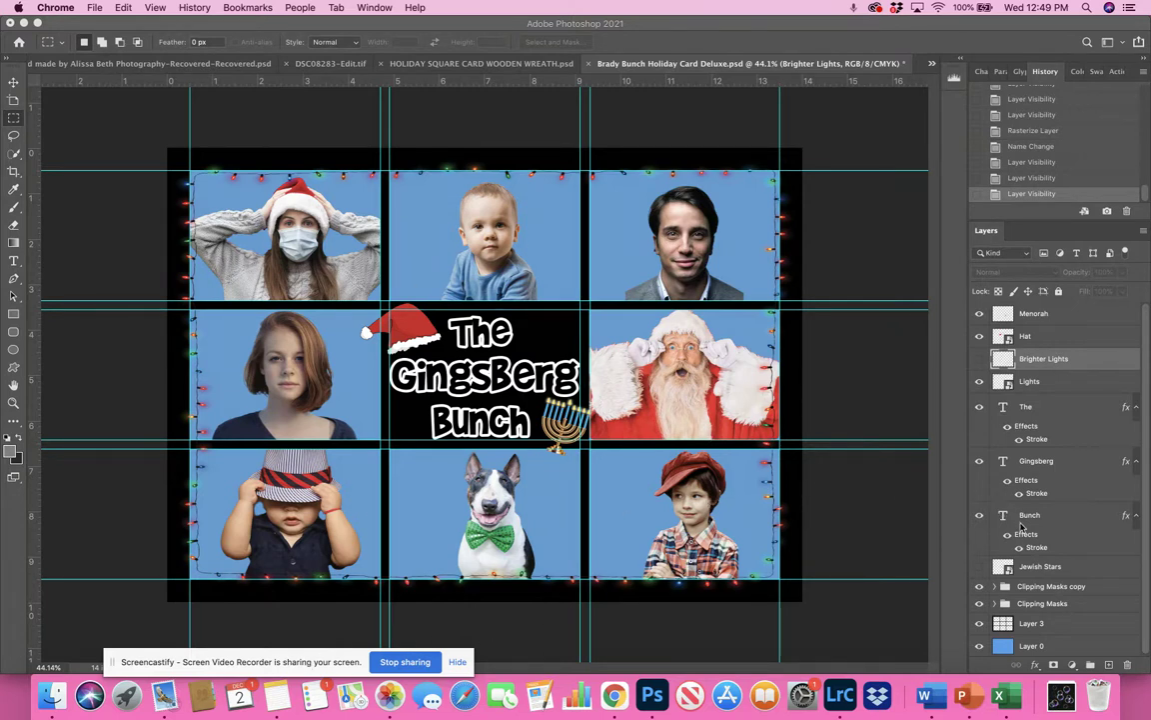
# Hide the Clipping Masks copy group that holds the sample portraits.
pyautogui.scroll(-1, 999, 449)
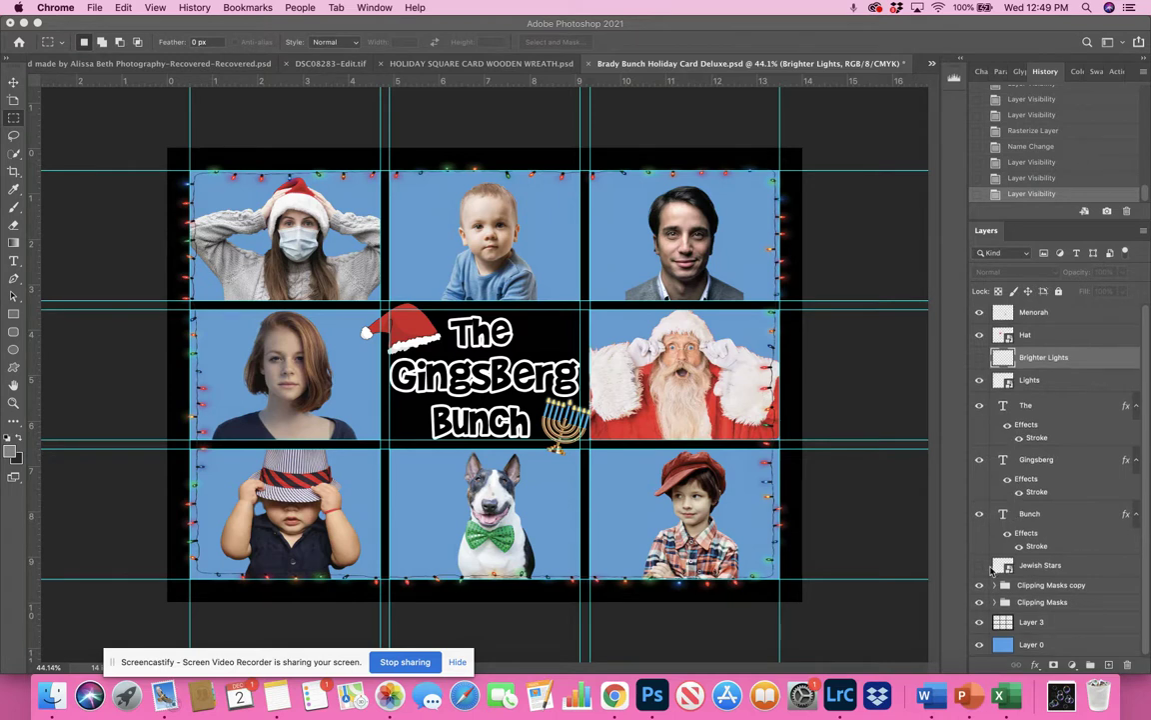
pyautogui.click(977, 590)
pyautogui.click(977, 585)
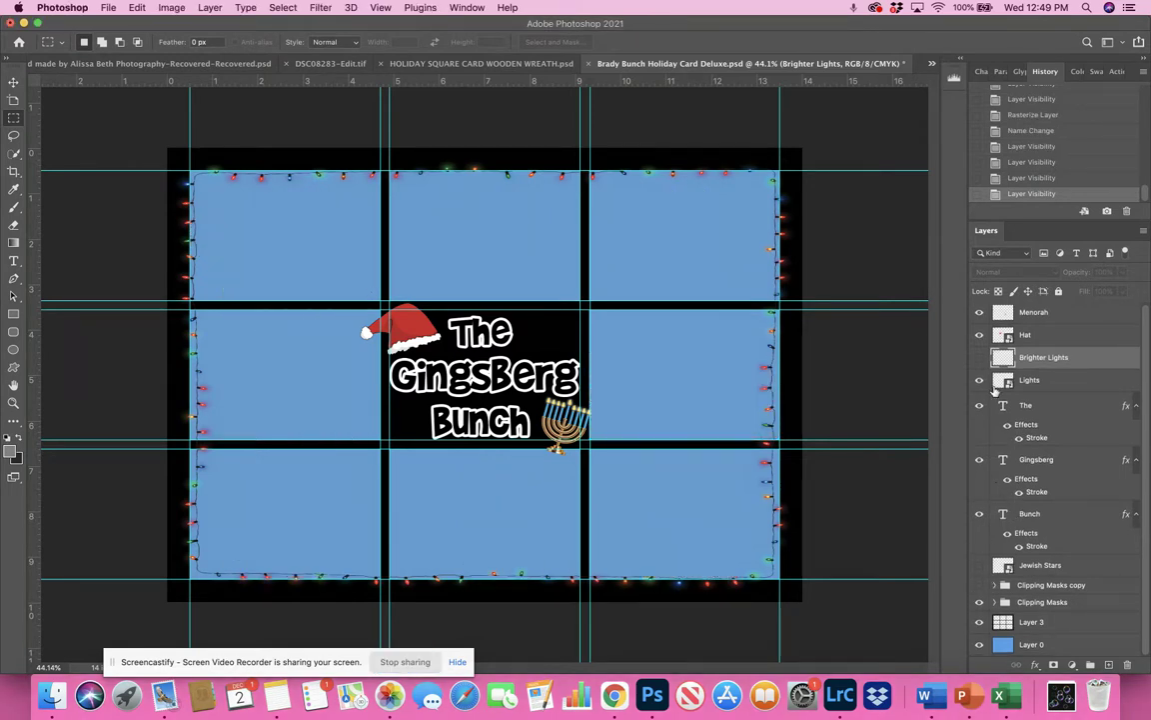
# Check the Menorah and Hat layers by switching each off and on, and show the Brighter Lights layer.
pyautogui.click(978, 312)
pyautogui.click(978, 313)
pyautogui.click(978, 336)
pyautogui.click(979, 336)
pyautogui.click(979, 357)
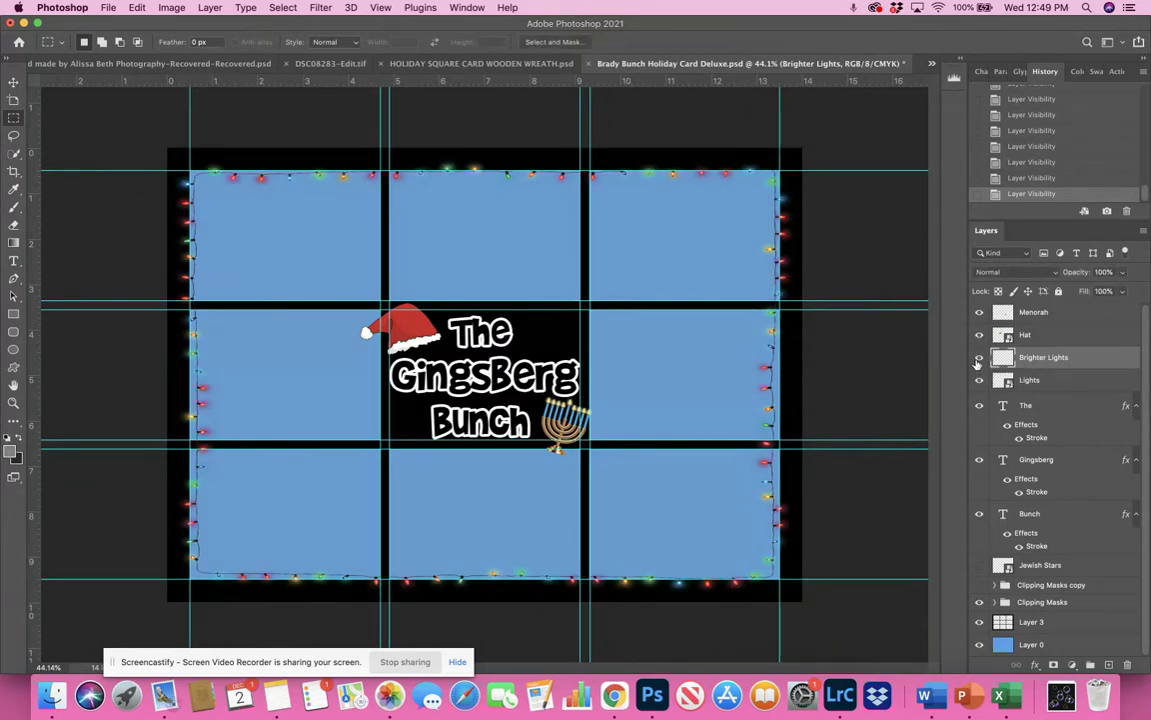
pyautogui.click(979, 381)
# Toggle the Gingsberg text layer off and on, and rename it Malarkey.
pyautogui.click(1038, 412)
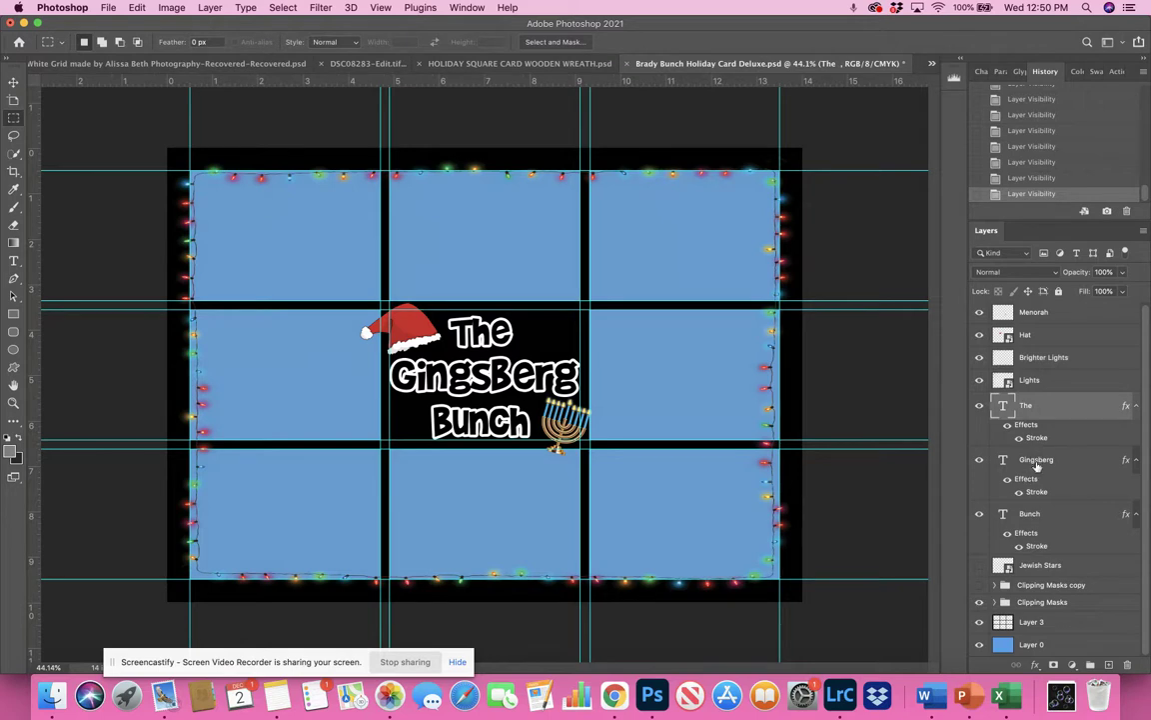
pyautogui.click(1020, 462)
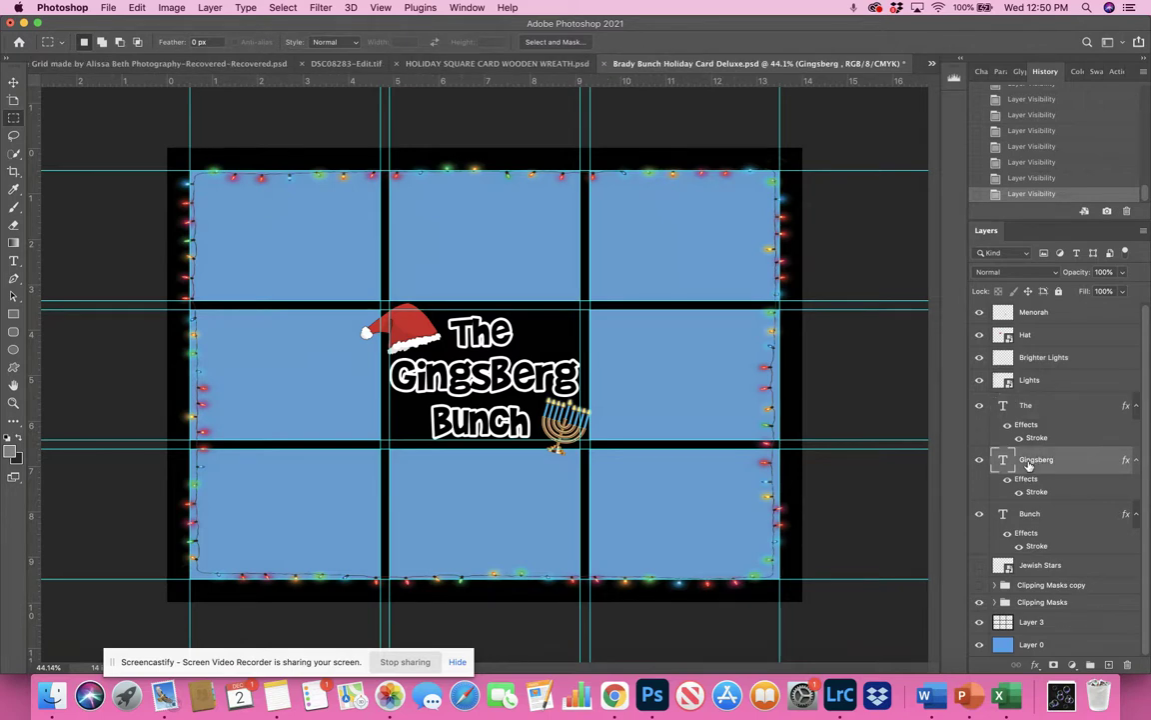
pyautogui.click(980, 461)
pyautogui.click(979, 460)
pyautogui.doubleClick(1035, 461)
pyautogui.write('Malkey')
pyautogui.press('Return')
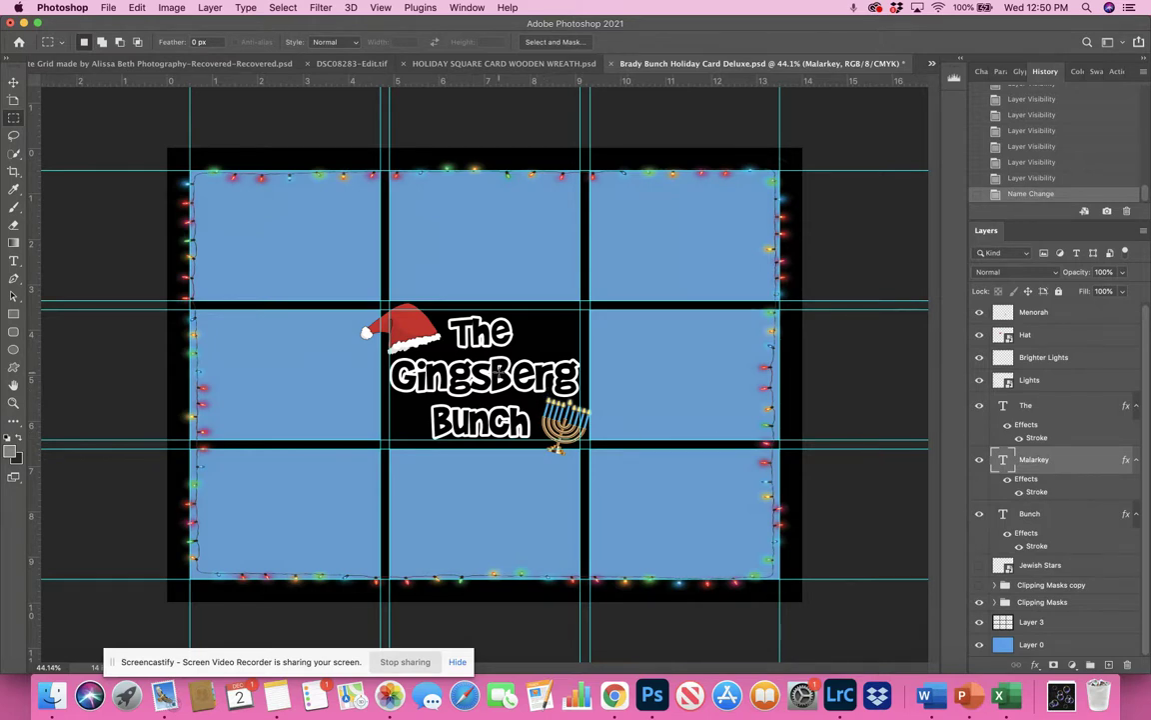
# Replace the middle line of the card title with the text "Marlkey".
pyautogui.click(13, 258)
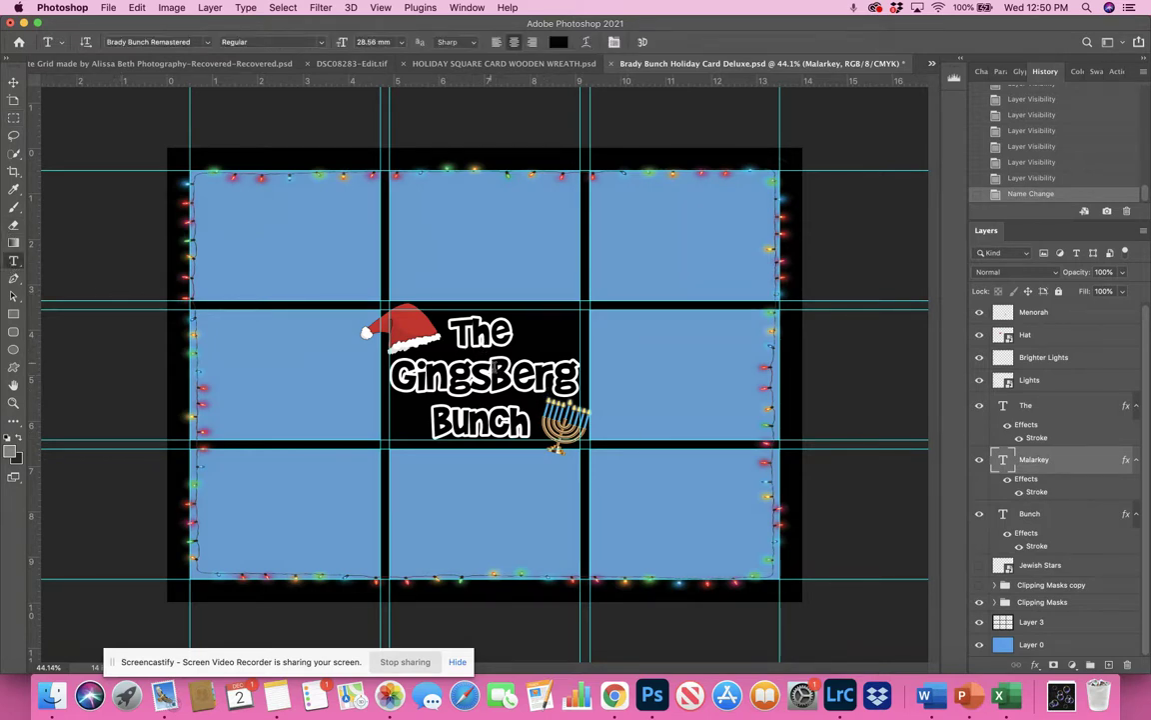
pyautogui.doubleClick(494, 367)
pyautogui.write('Marlkey')
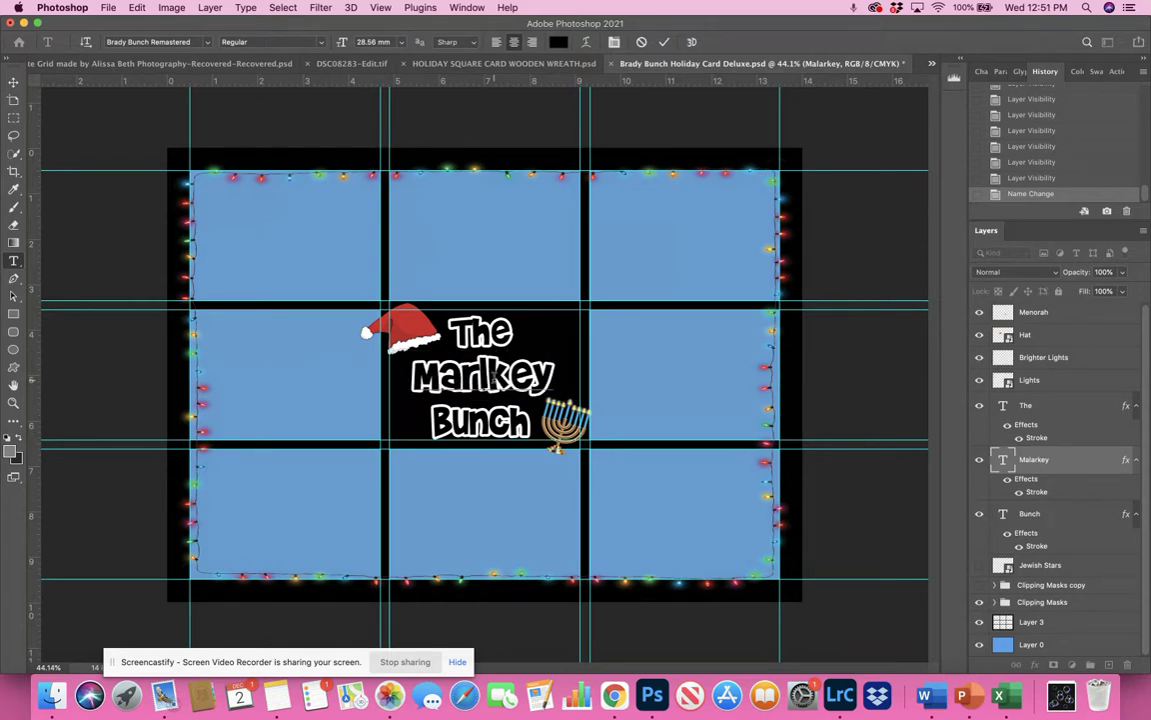
pyautogui.click(1056, 469)
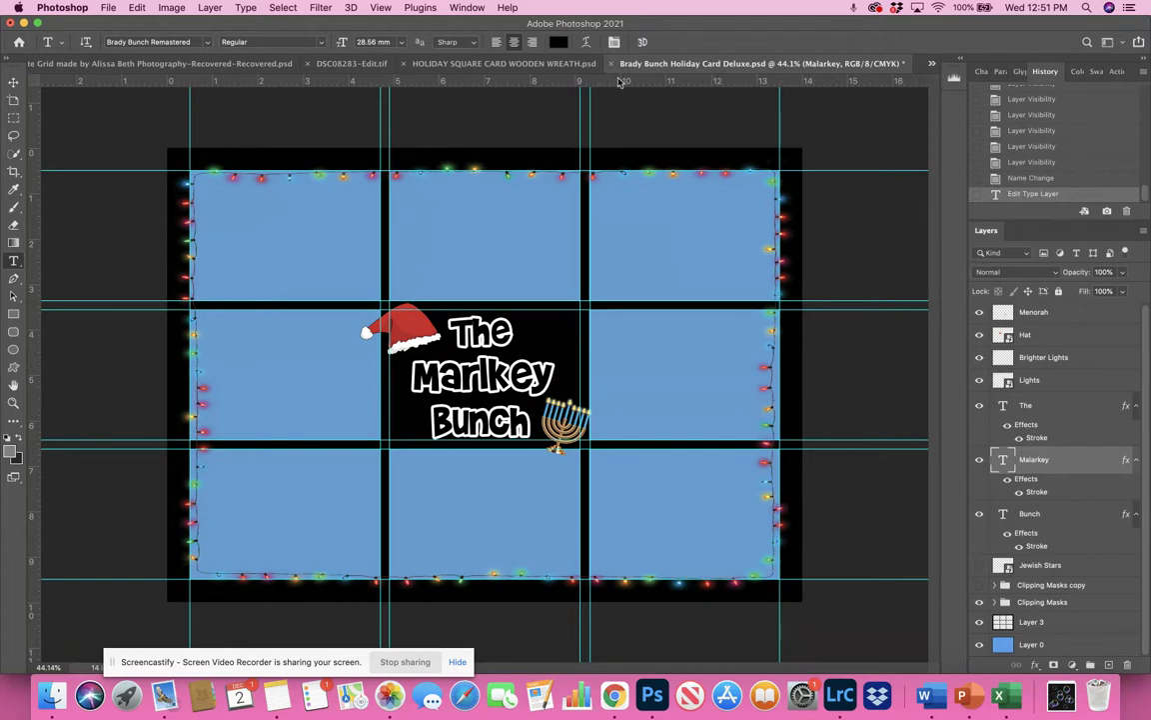
# Undo the title text edit and the layer rename, and toggle the Bunch text layer off and on.
pyautogui.click(1033, 178)
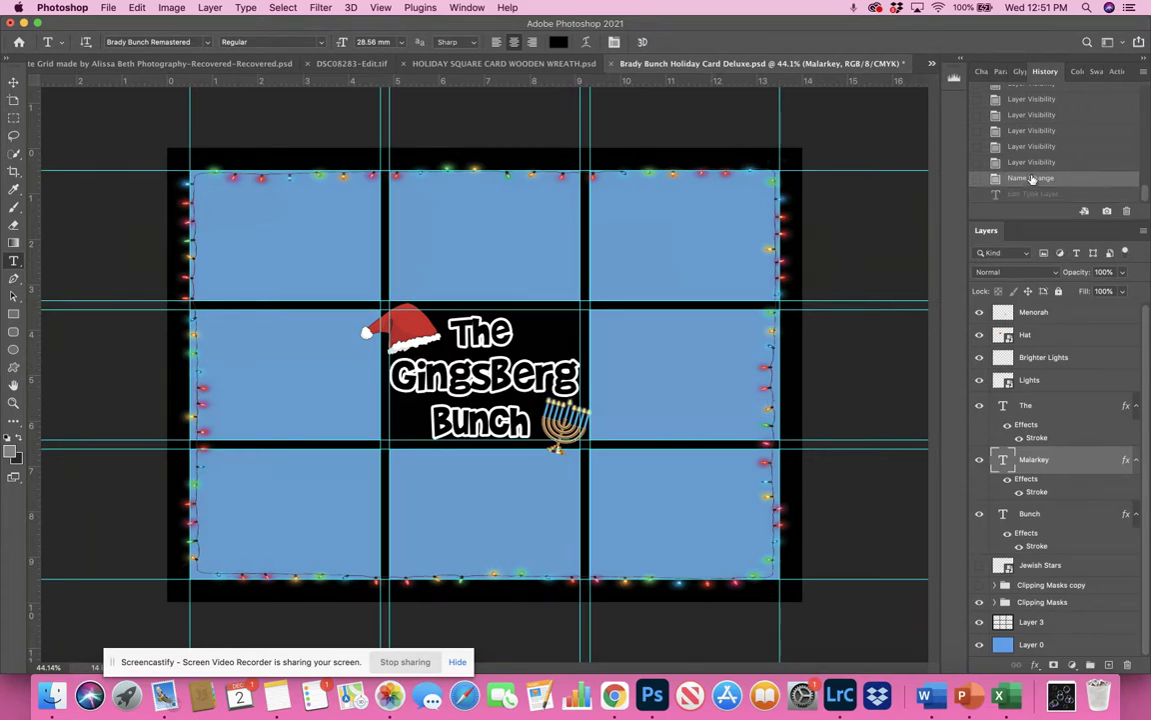
pyautogui.click(1031, 164)
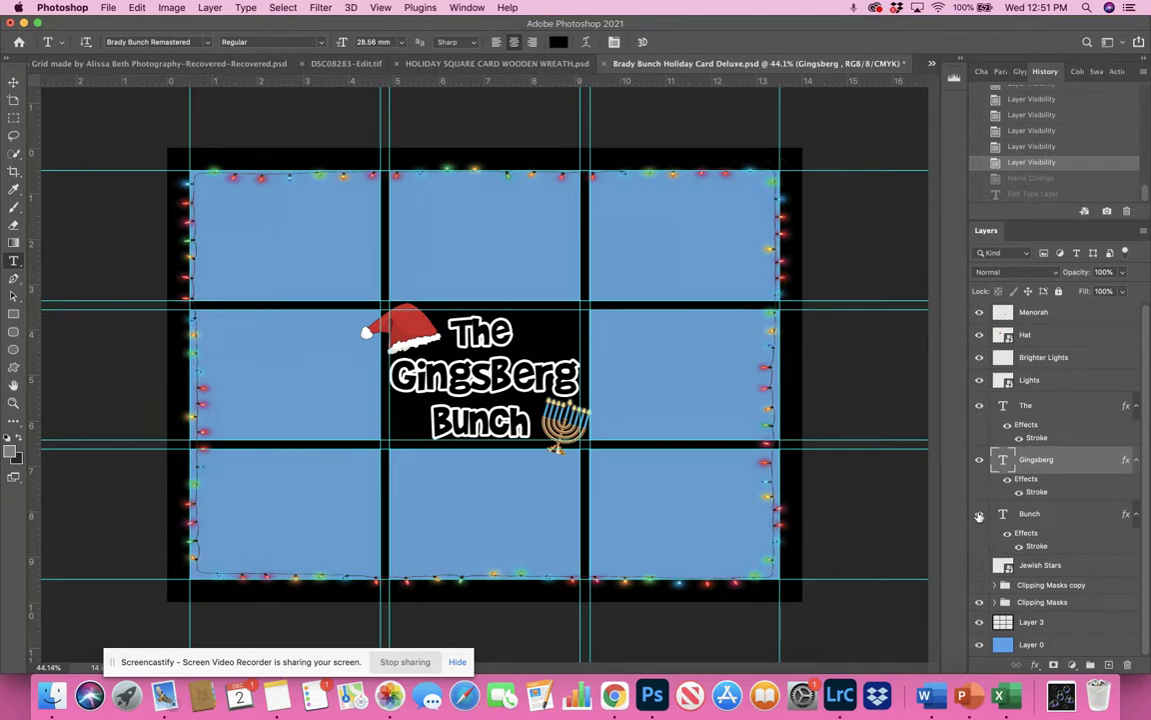
pyautogui.click(979, 513)
pyautogui.click(980, 514)
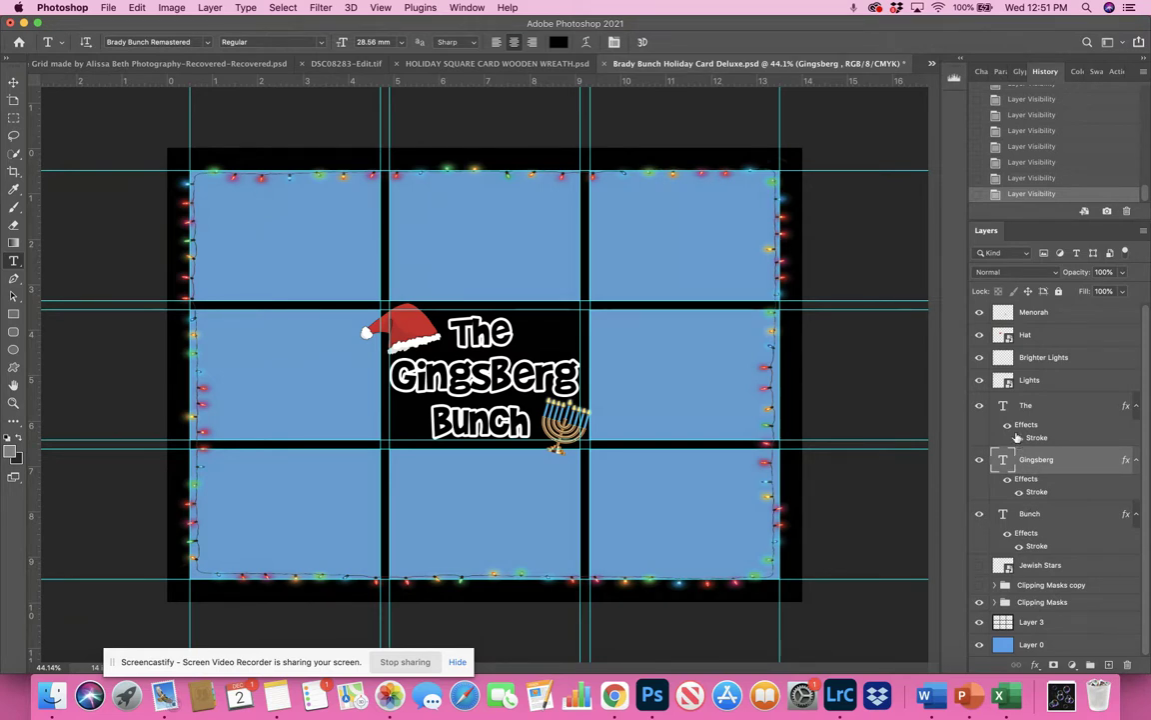
# Hide the Brighter Lights, Lights, Hat and Menorah layers, and show the Jewish Stars layer.
pyautogui.click(979, 359)
pyautogui.click(980, 335)
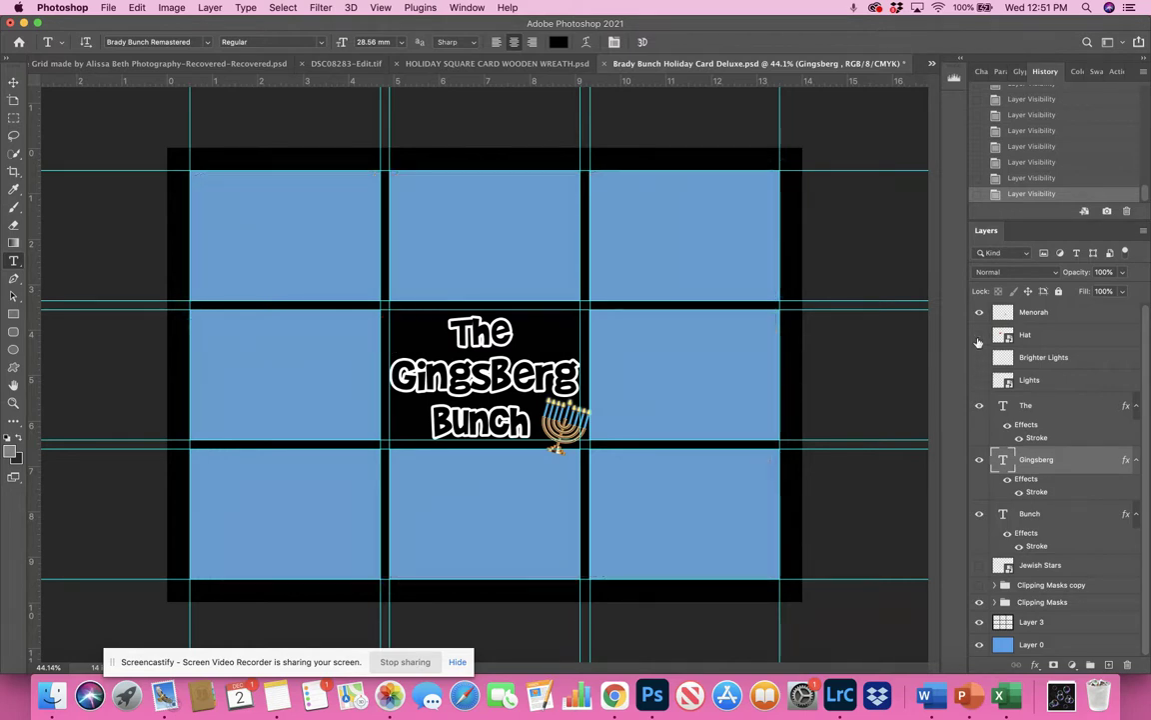
pyautogui.click(979, 567)
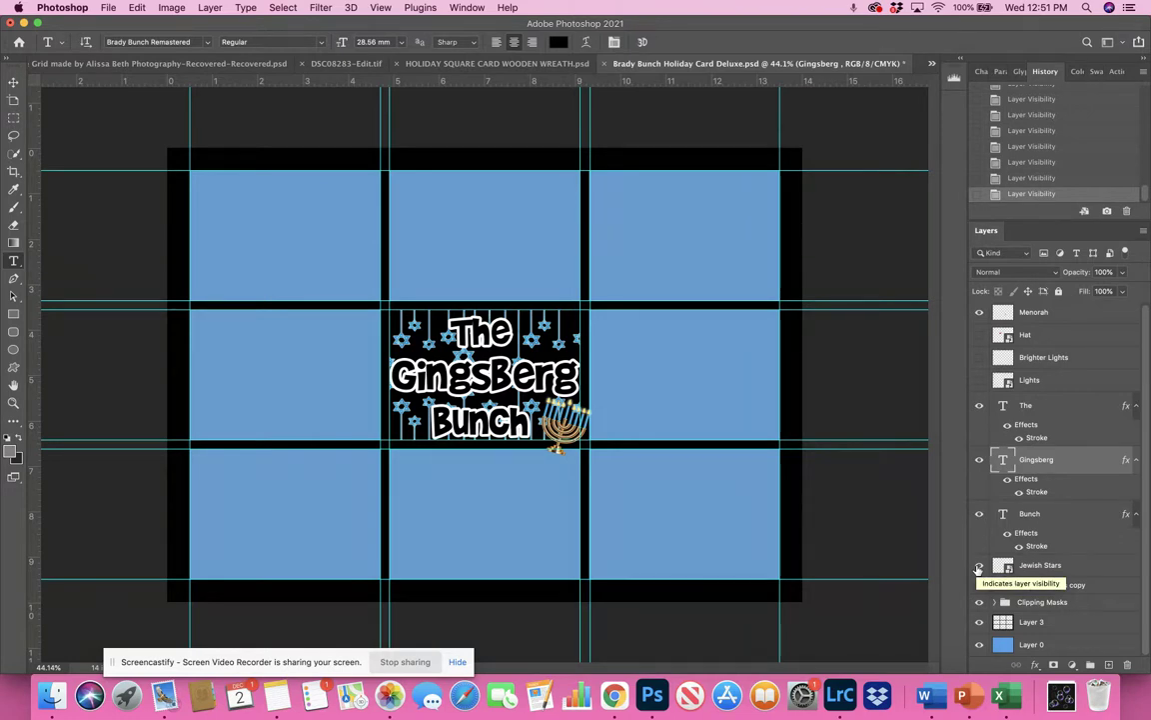
pyautogui.click(980, 313)
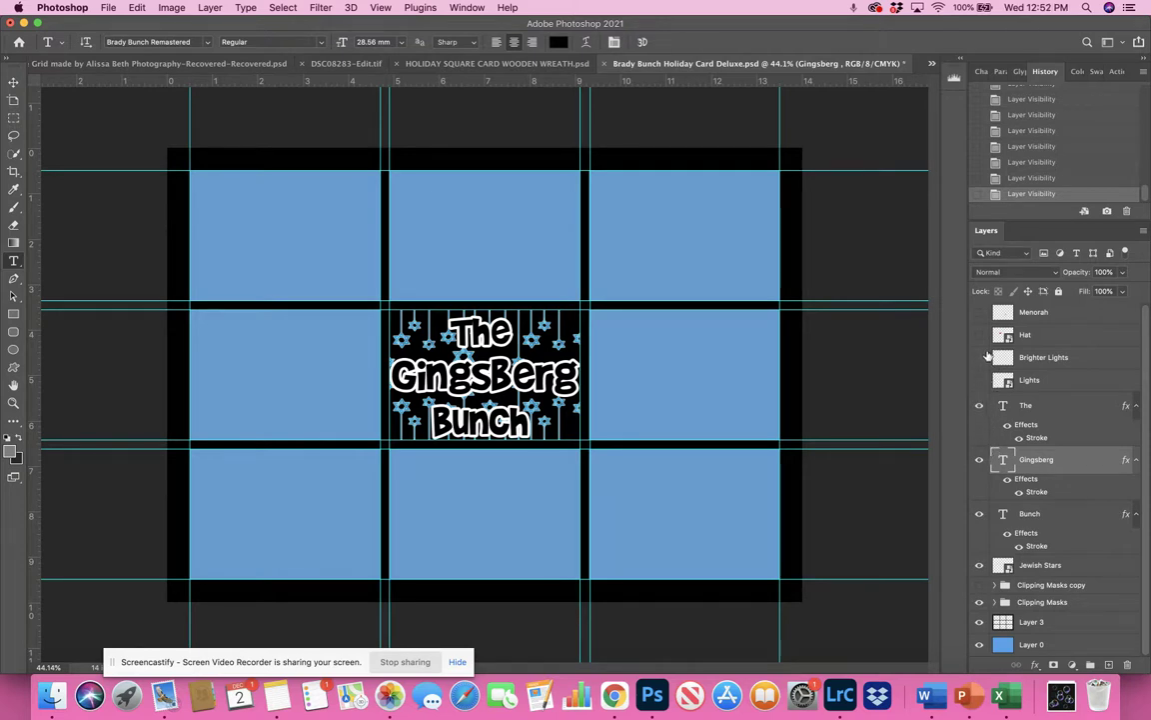
# Toggle the Clipping Masks group off and on, and expand it to examine its numbered layers.
pyautogui.click(979, 603)
pyautogui.click(979, 603)
pyautogui.click(996, 601)
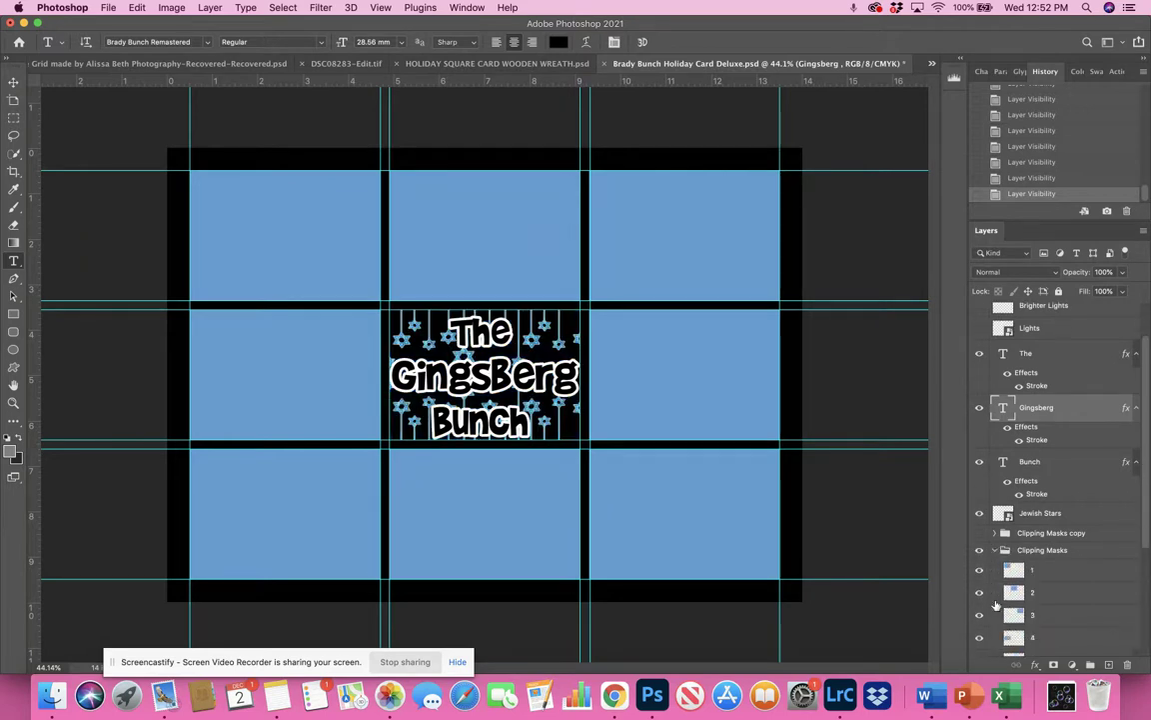
pyautogui.scroll(-5, 995, 594)
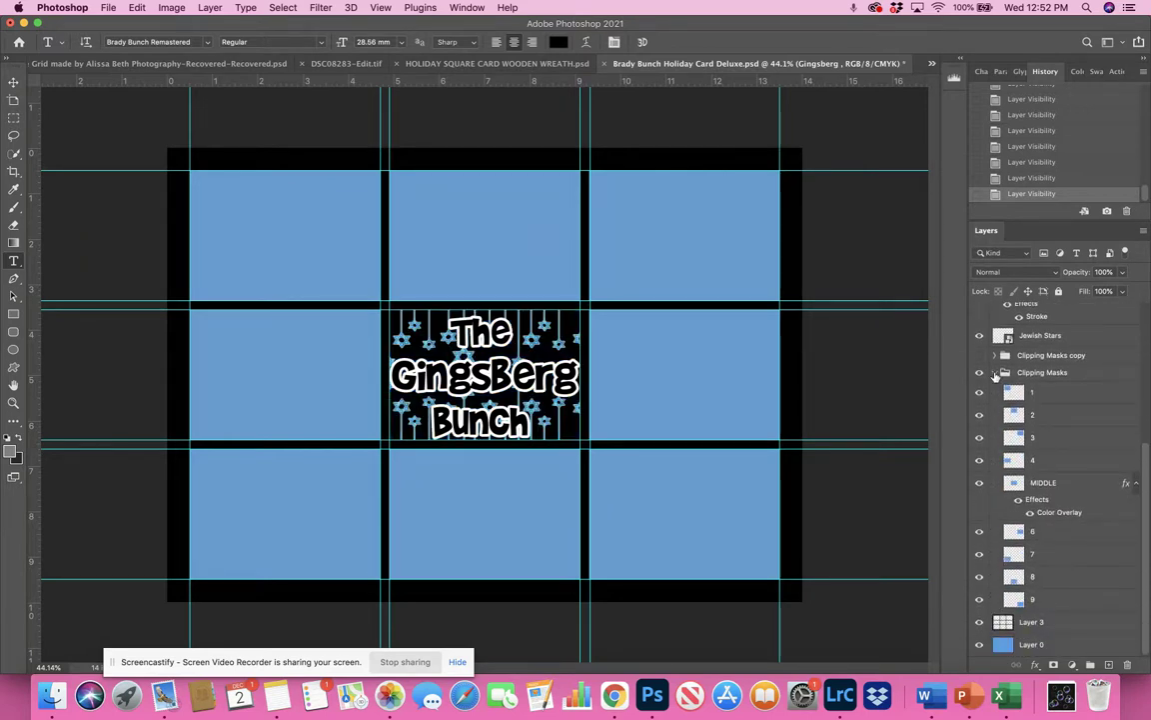
pyautogui.click(995, 373)
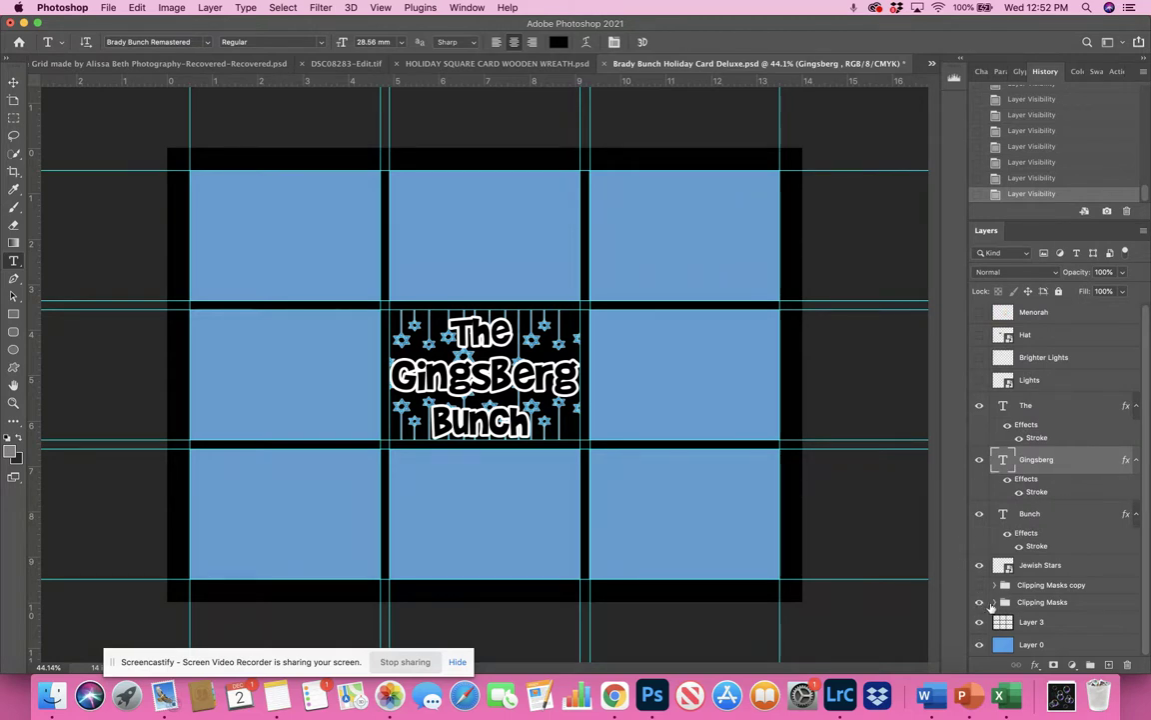
pyautogui.click(996, 604)
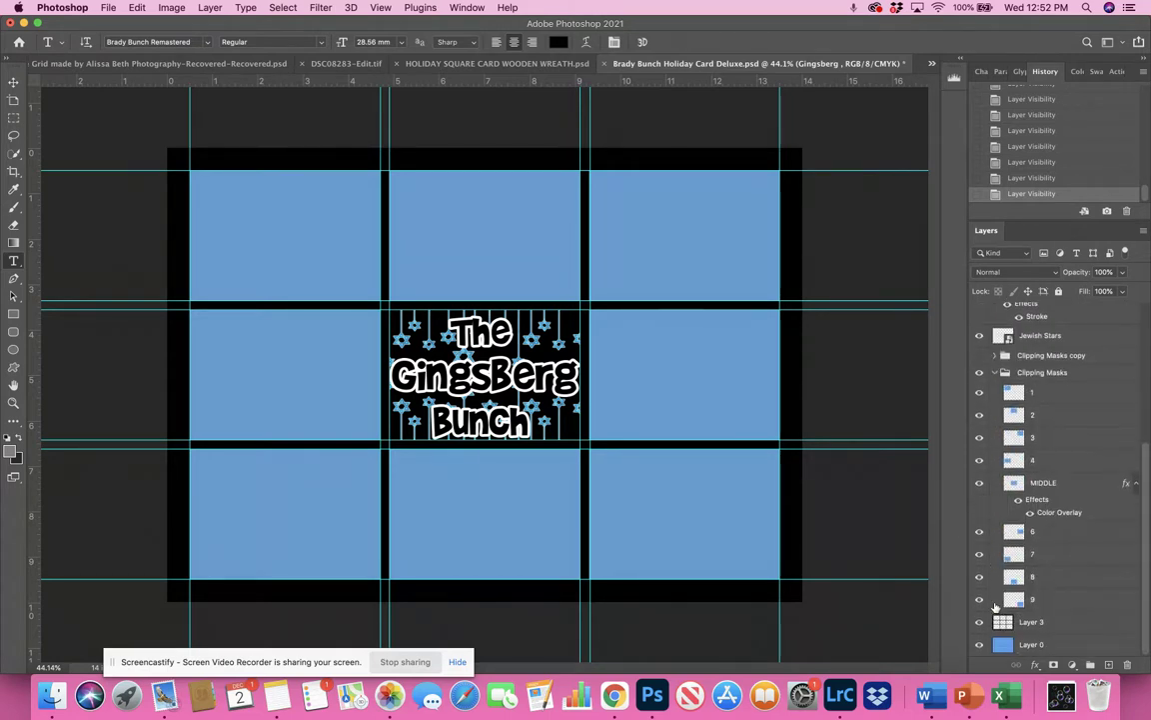
# Preview the center square without the MIDDLE layer's effects and without the layer itself, restoring both.
pyautogui.click(1039, 486)
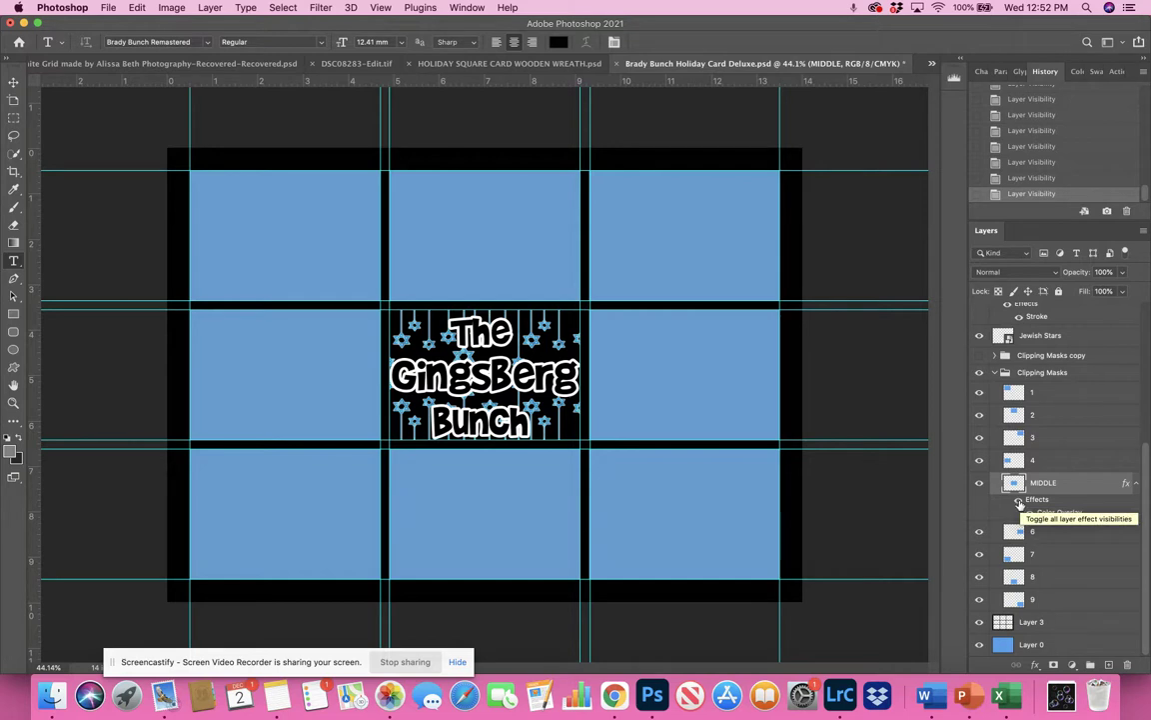
pyautogui.click(1019, 500)
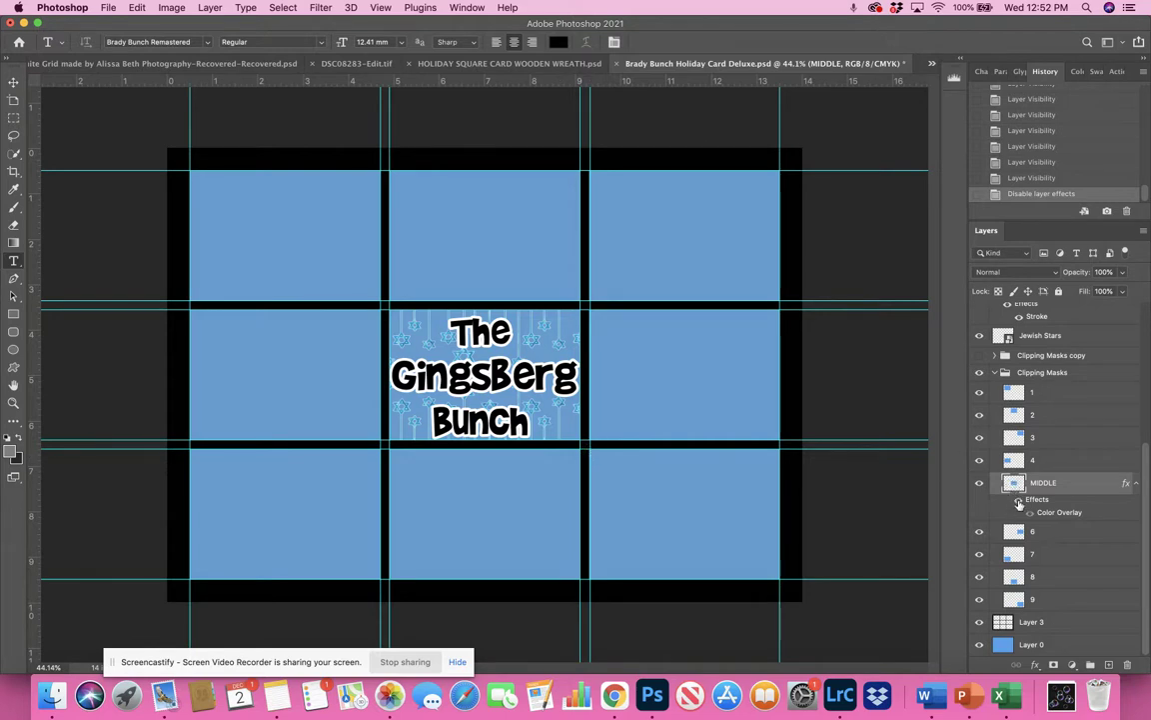
pyautogui.click(1019, 502)
pyautogui.click(979, 482)
pyautogui.scroll(2, 993, 474)
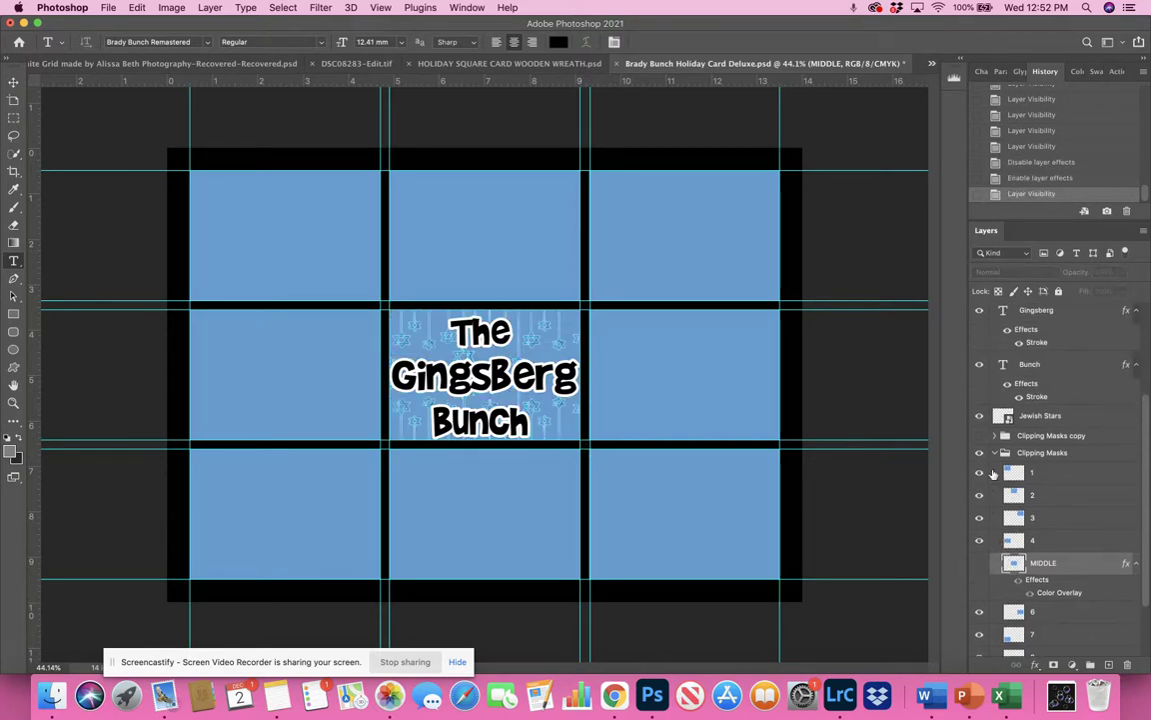
pyautogui.scroll(-2, 993, 473)
pyautogui.click(980, 524)
pyautogui.scroll(2, 981, 515)
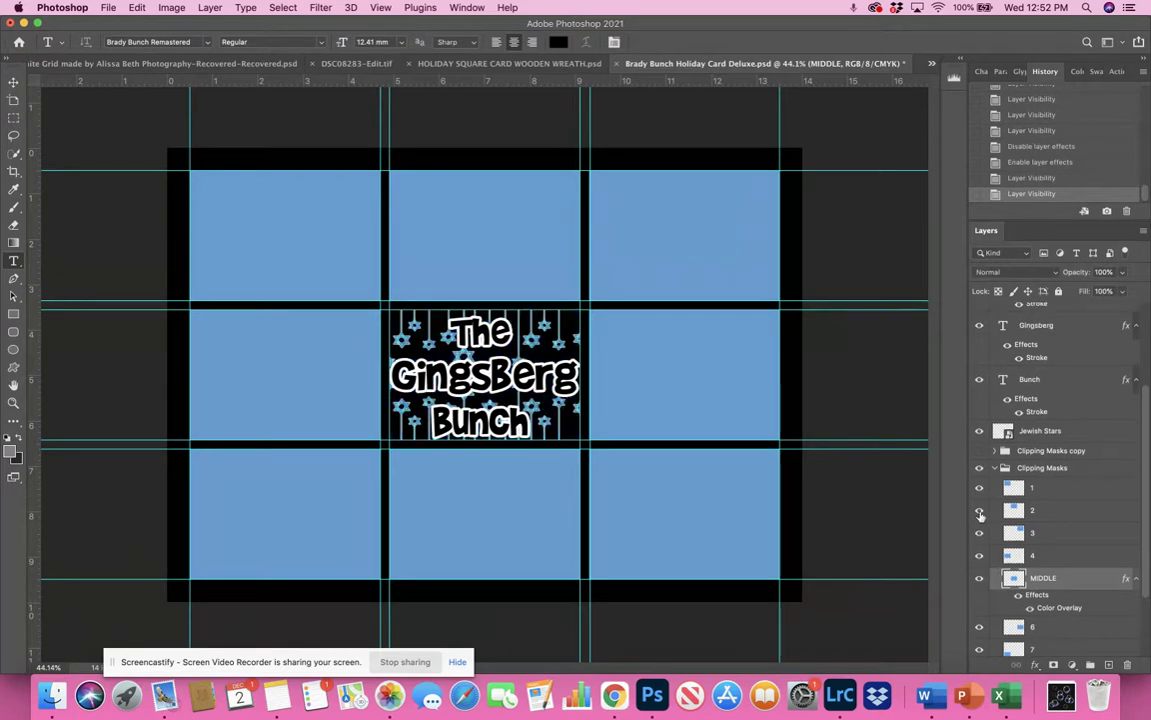
# Collapse the Clipping Masks group and preview the card with that group, Layer 3 and Layer 0 switched off, restoring each.
pyautogui.click(991, 468)
pyautogui.click(994, 468)
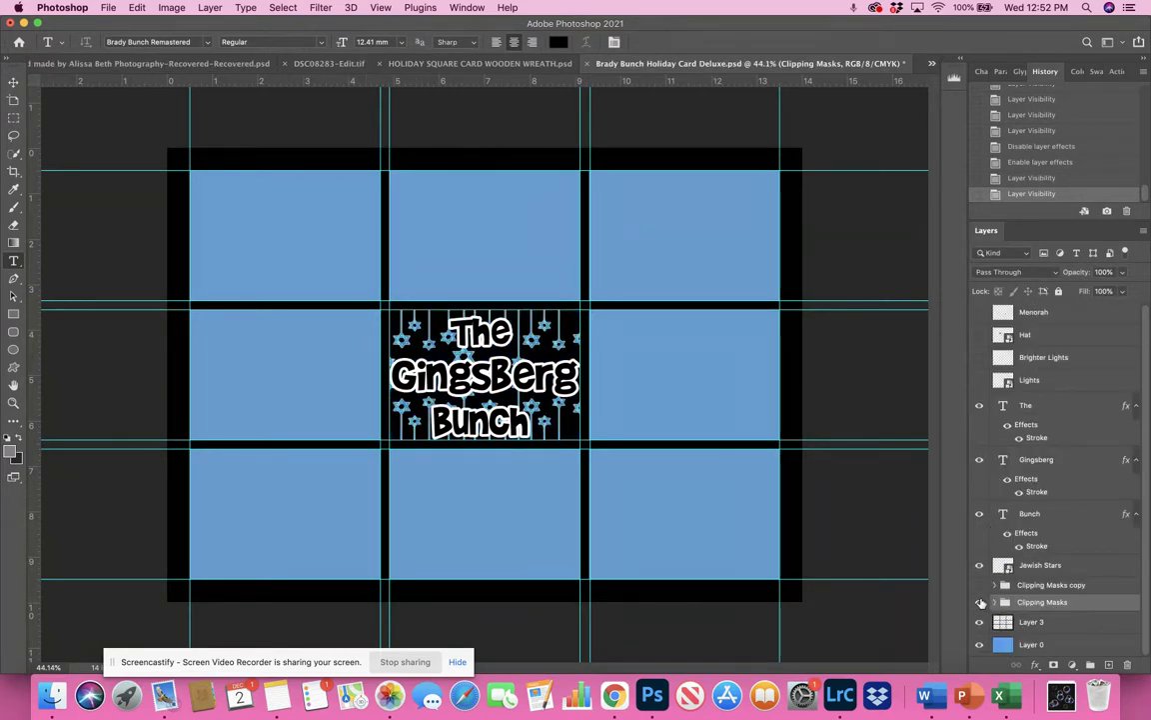
pyautogui.click(979, 602)
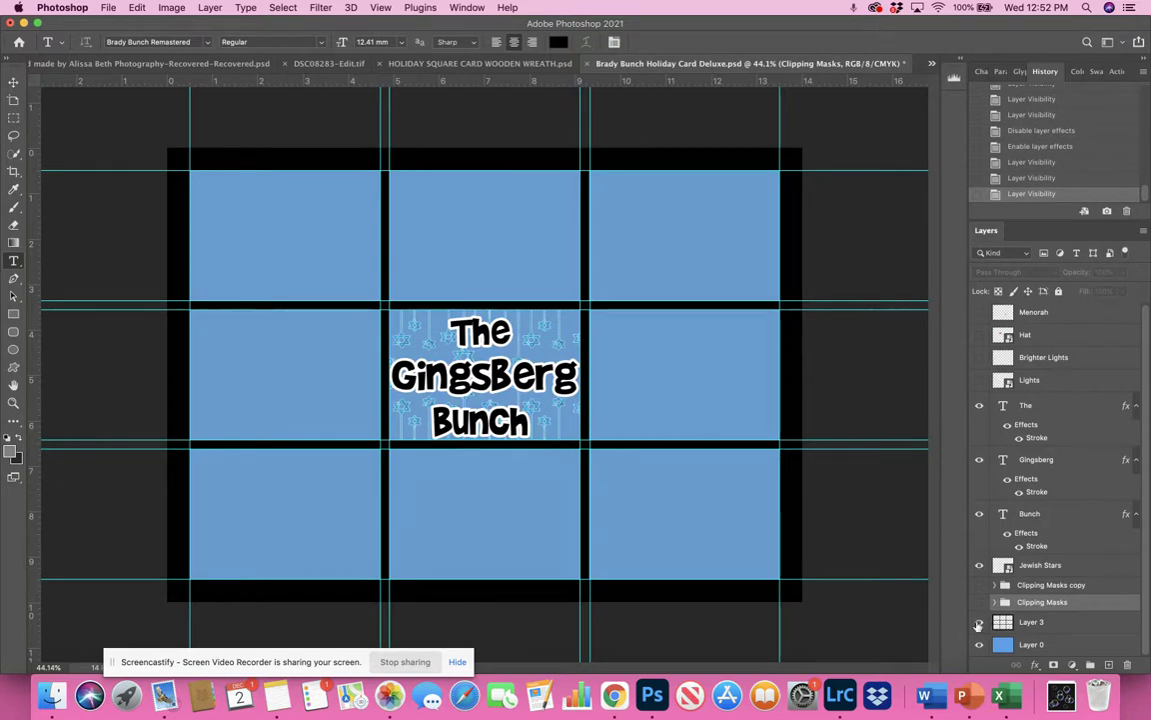
pyautogui.click(979, 623)
pyautogui.click(979, 622)
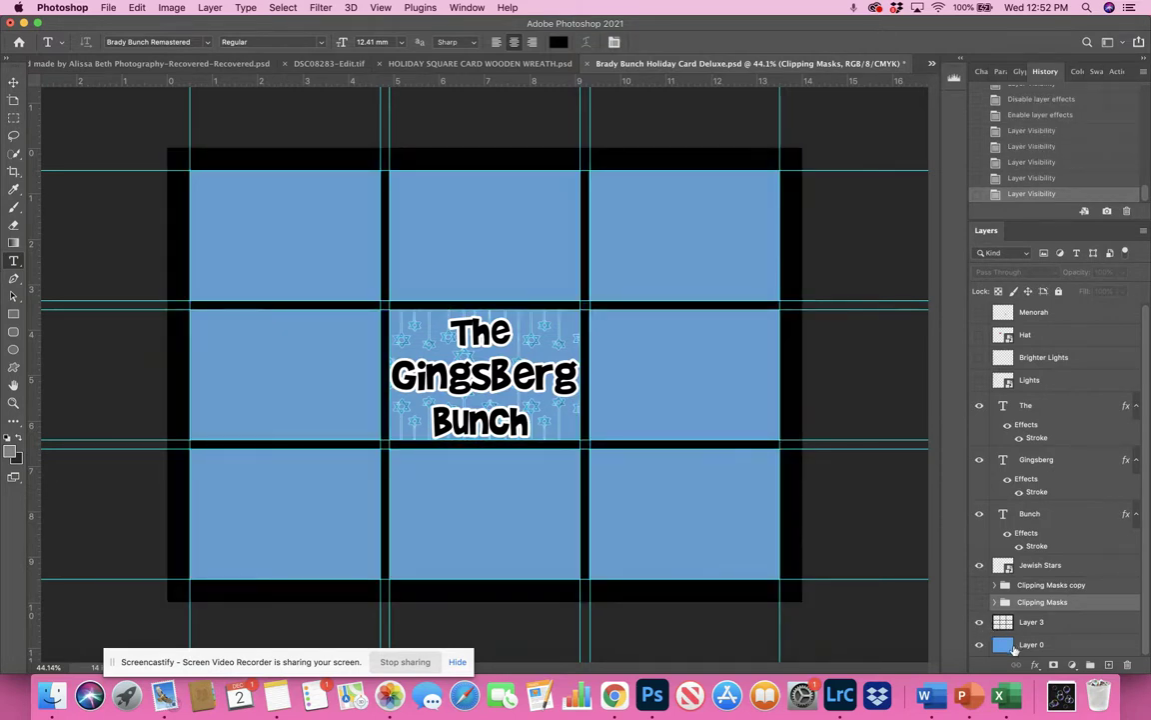
pyautogui.click(980, 645)
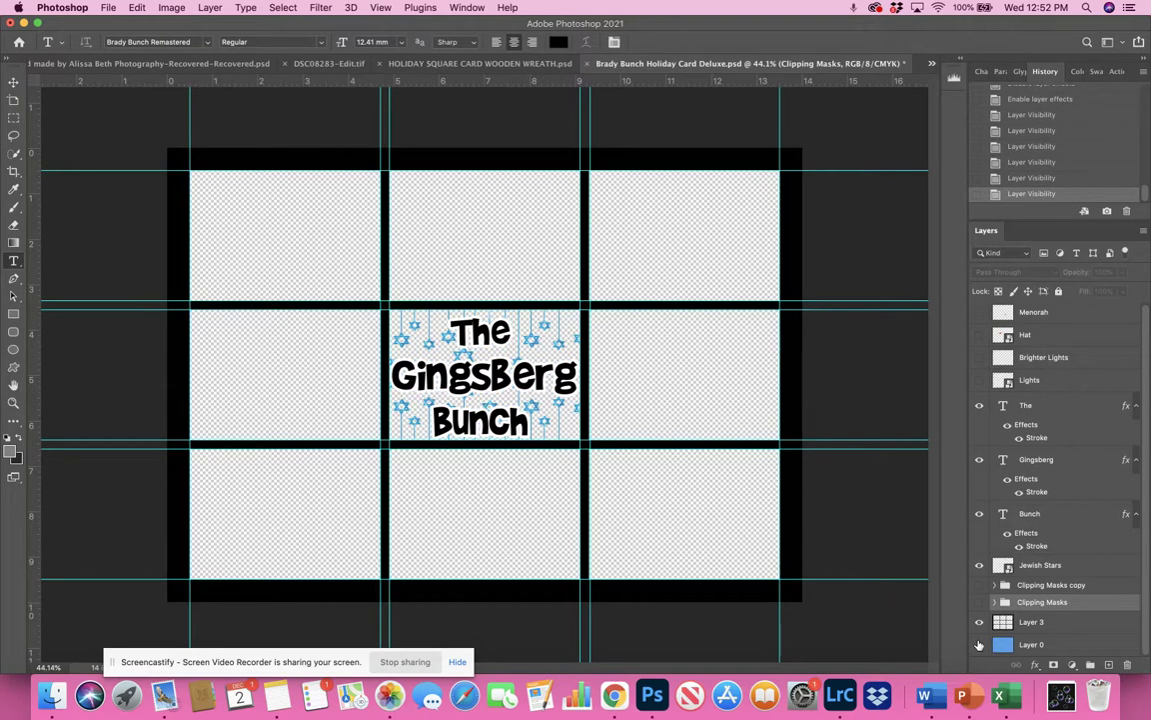
pyautogui.click(980, 645)
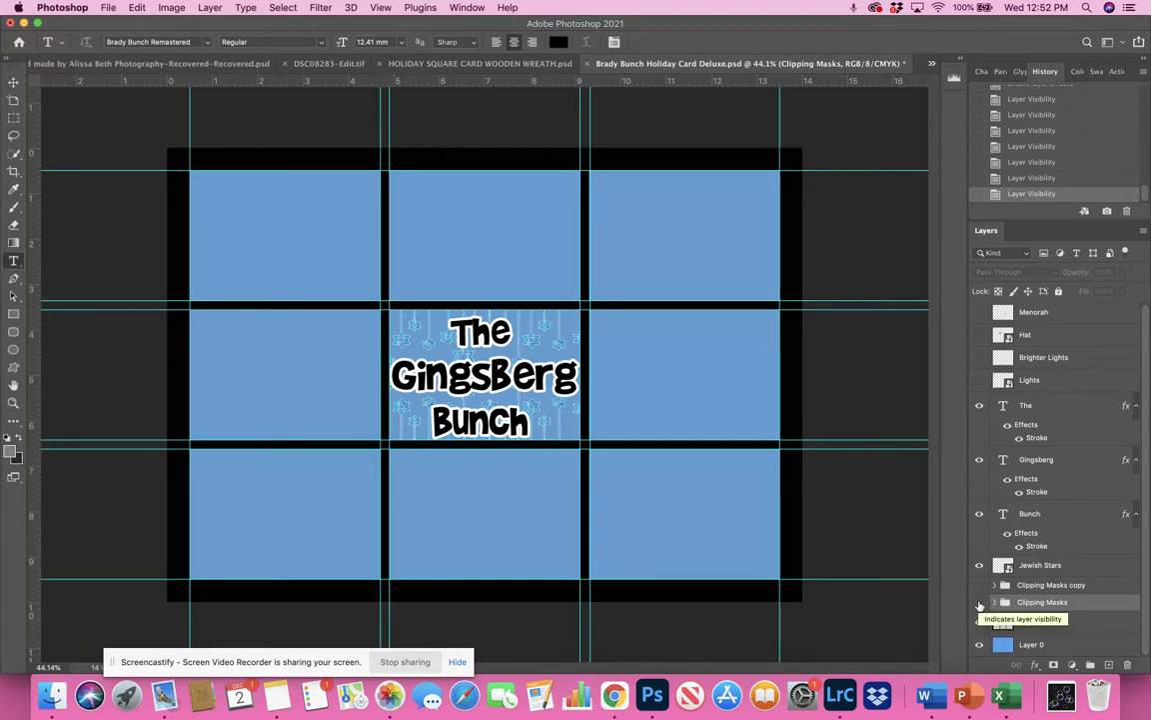
pyautogui.click(980, 603)
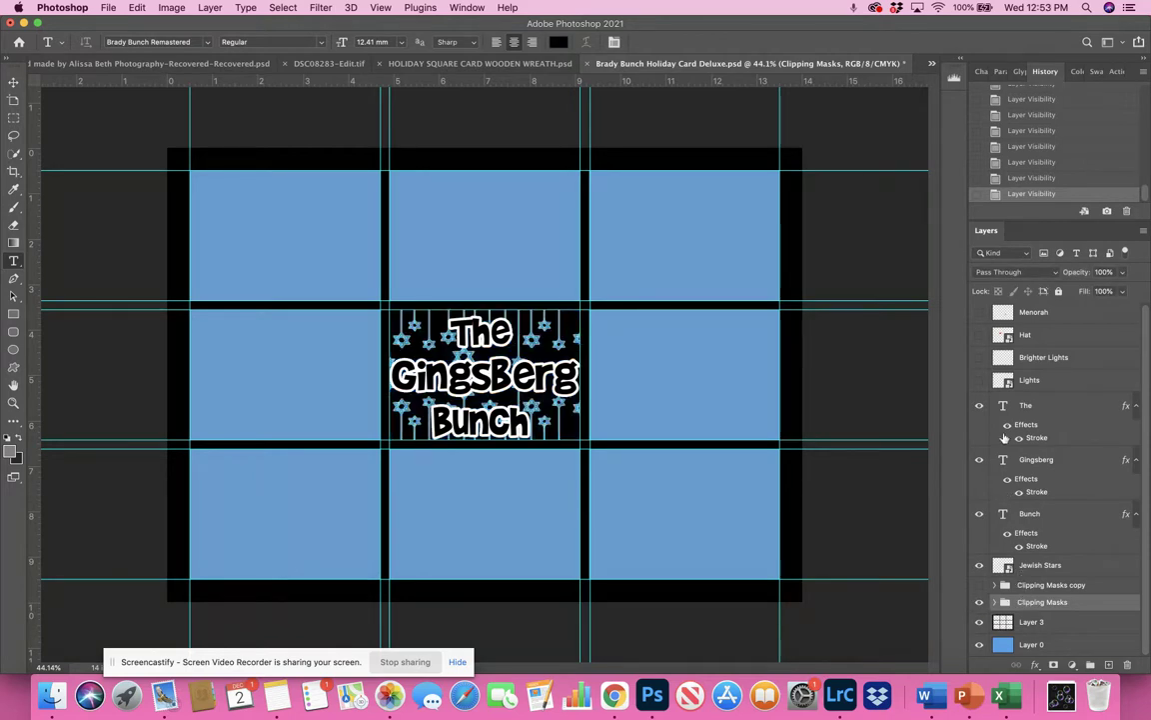
# Show the Lights, Brighter Lights, Hat and Menorah layers, and hide the Jewish Stars layer.
pyautogui.click(980, 381)
pyautogui.click(979, 358)
pyautogui.click(980, 335)
pyautogui.click(980, 313)
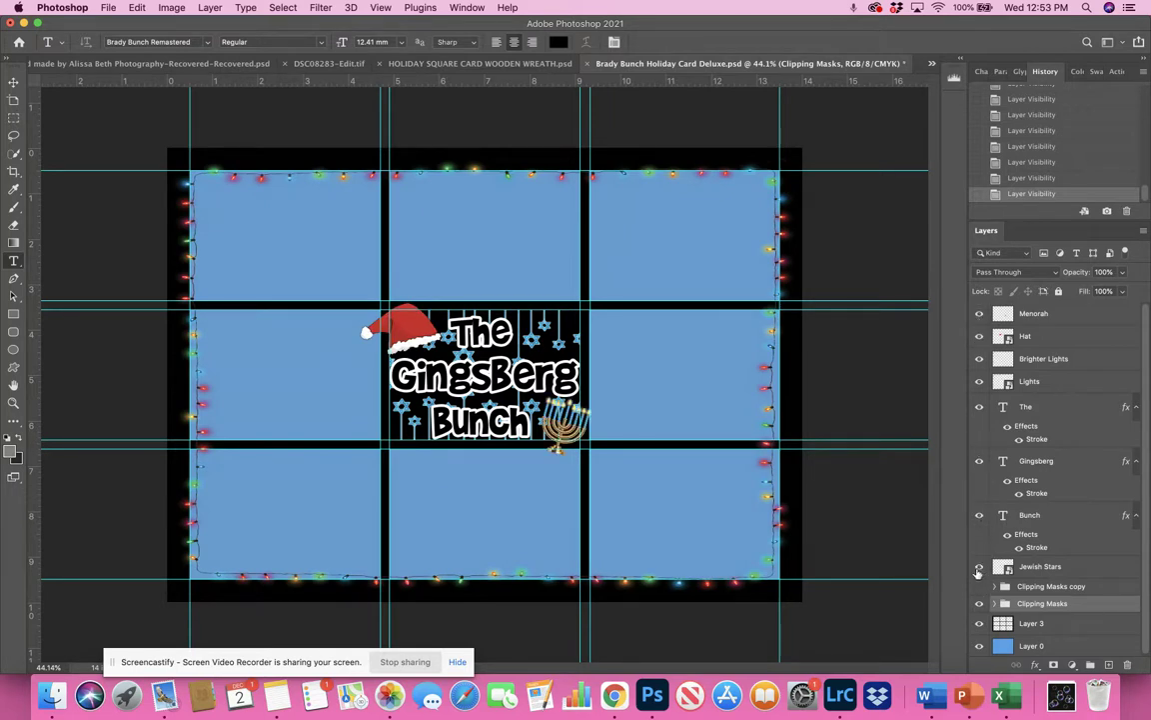
pyautogui.click(979, 567)
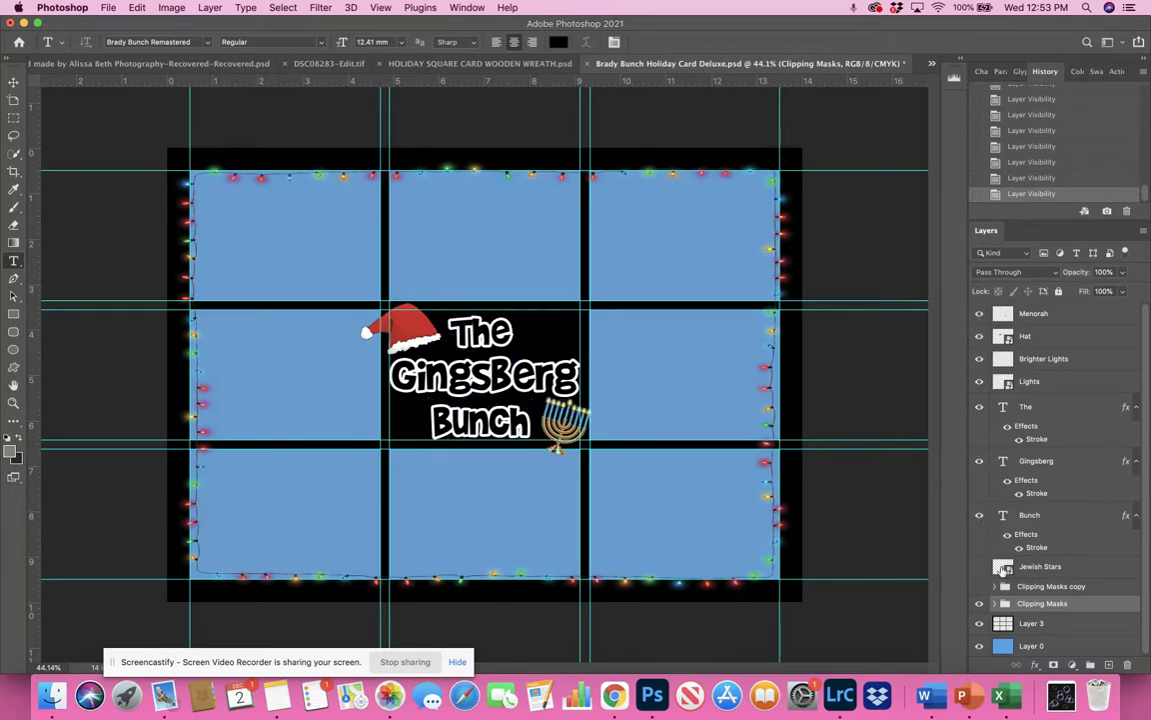
# Expand the Clipping Masks group and select layer 1 with the Move tool.
pyautogui.scroll(-1, 1002, 599)
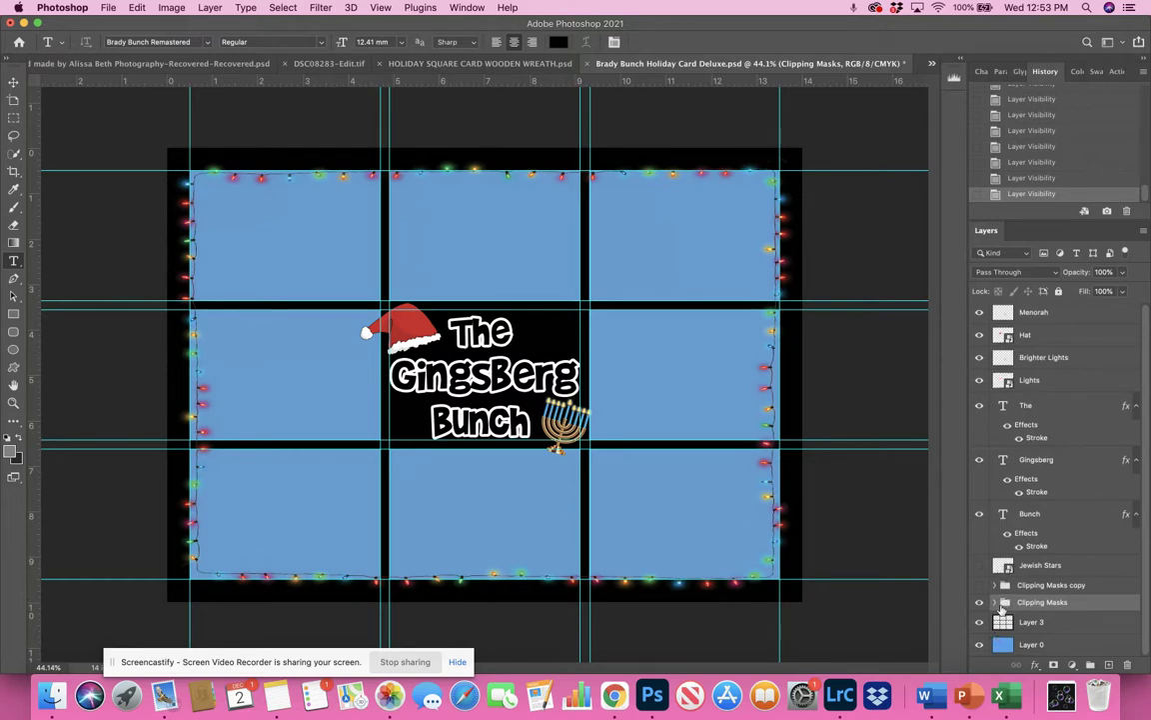
pyautogui.click(994, 601)
pyautogui.scroll(-3, 1020, 622)
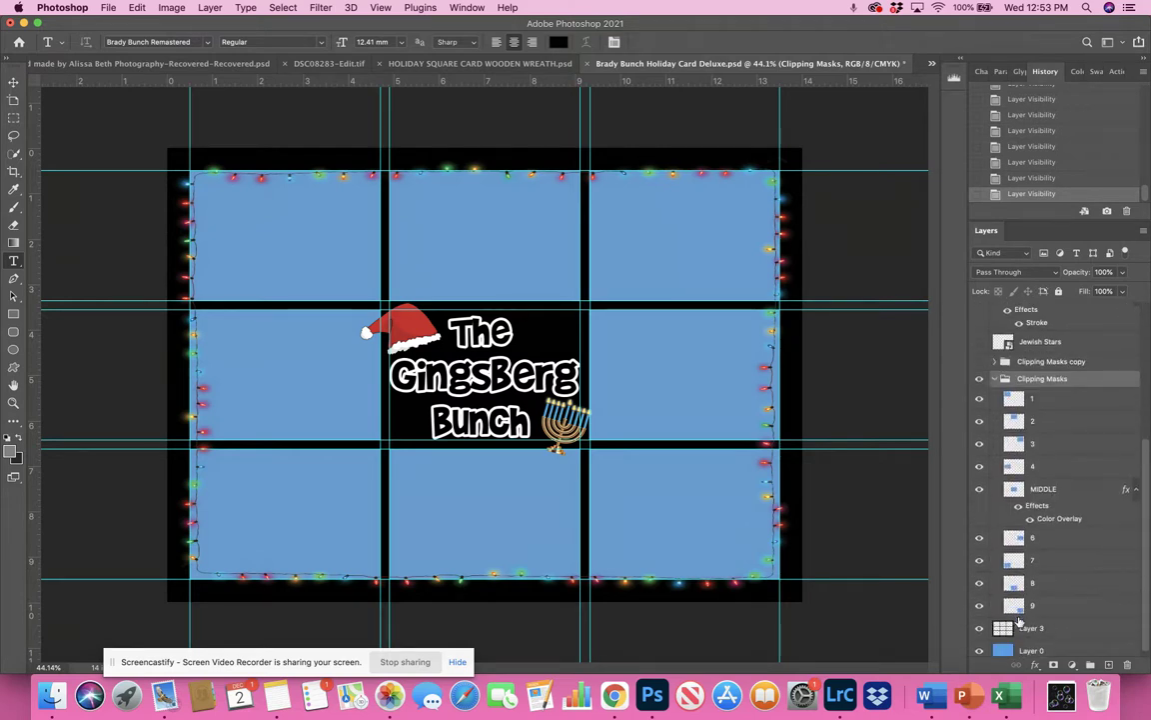
pyautogui.click(1014, 399)
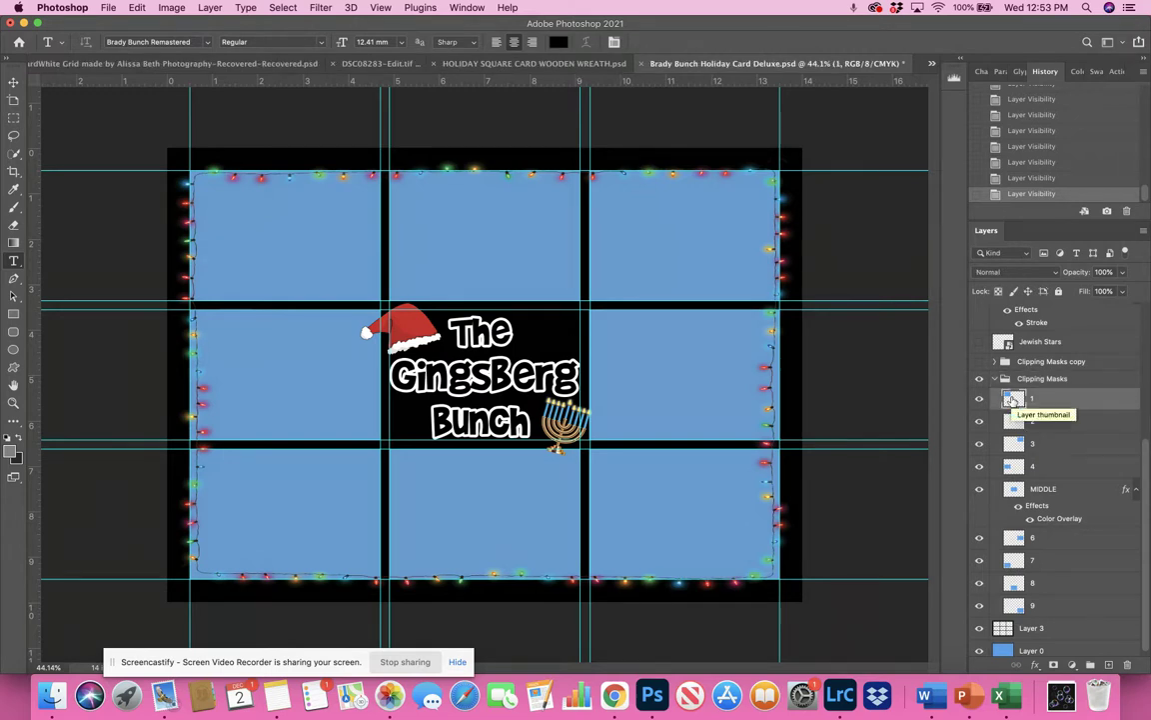
pyautogui.press('v')
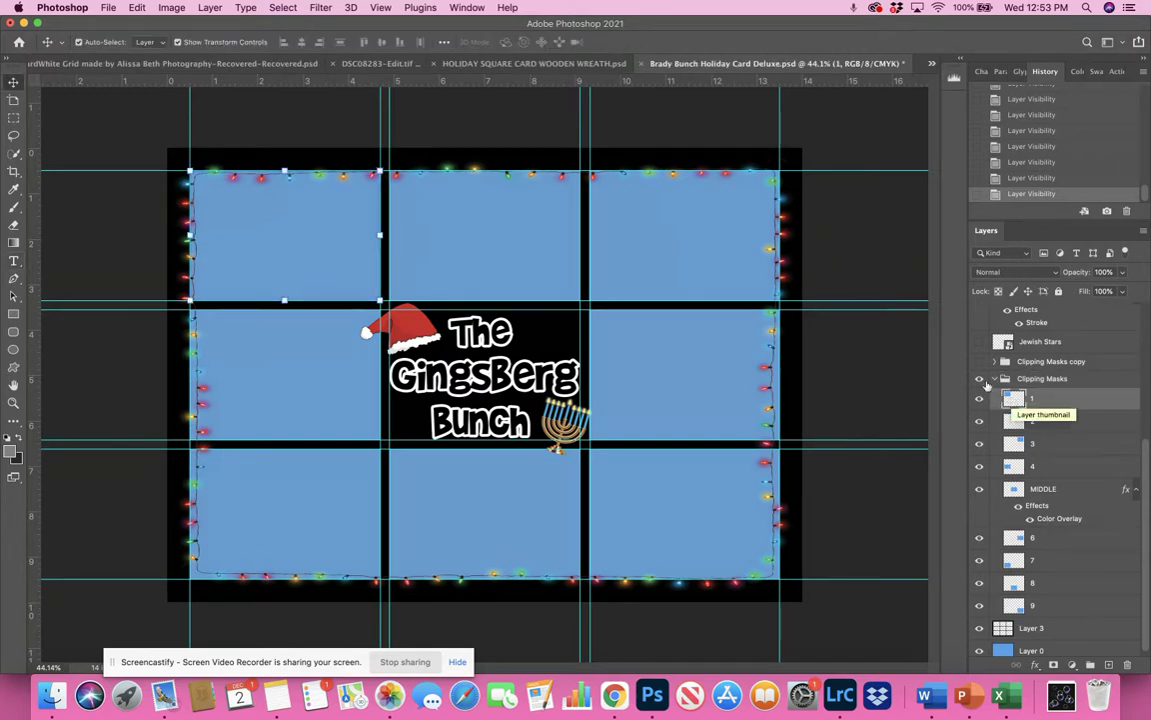
# Place the JPEG photo of the dog with the green bow tie from Downloads into the card as an embedded image.
pyautogui.click(107, 8)
pyautogui.click(332, 235)
pyautogui.click(107, 8)
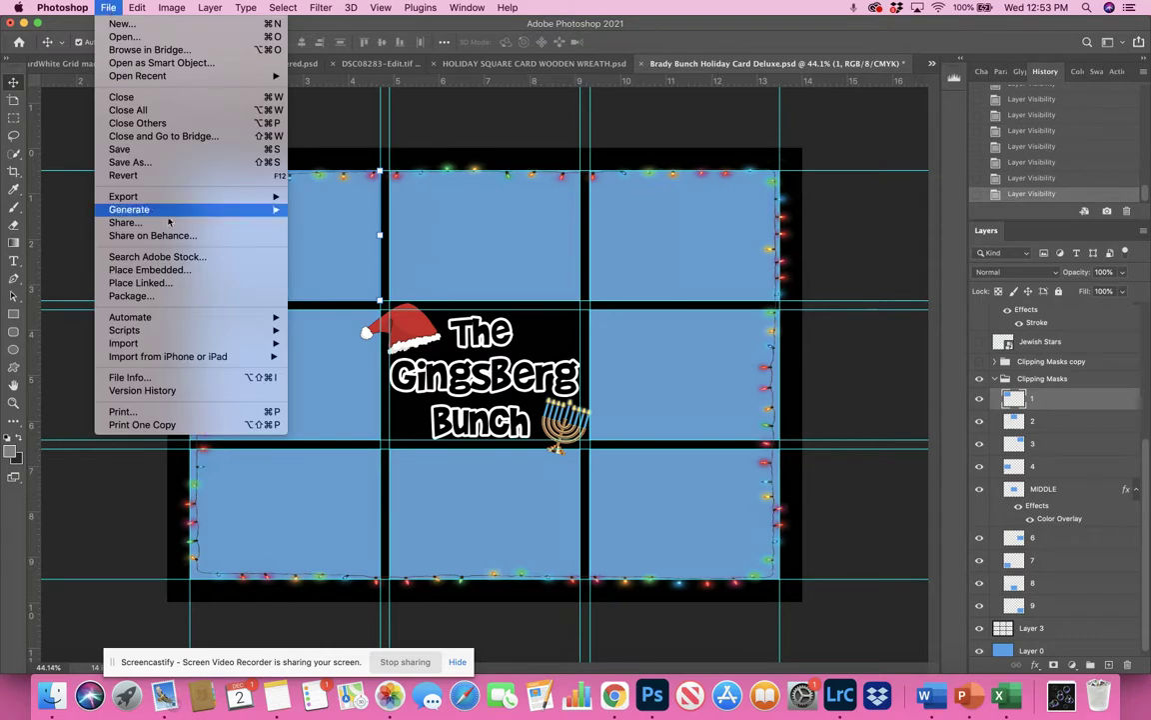
pyautogui.click(148, 270)
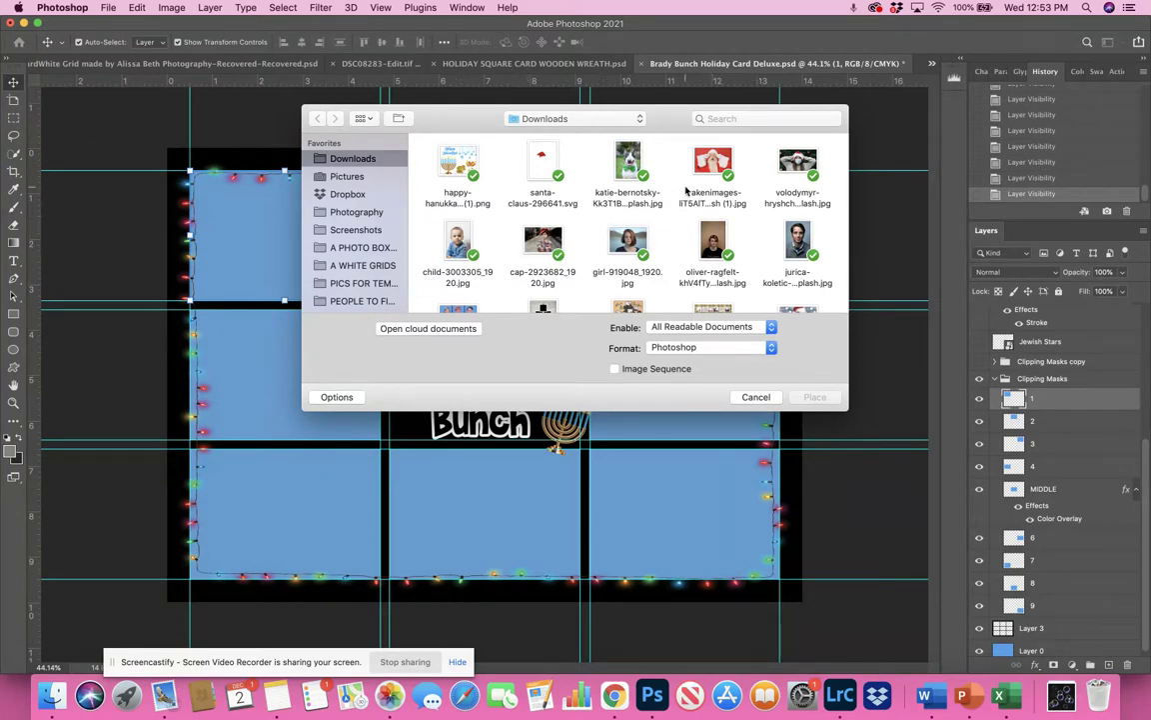
pyautogui.click(633, 170)
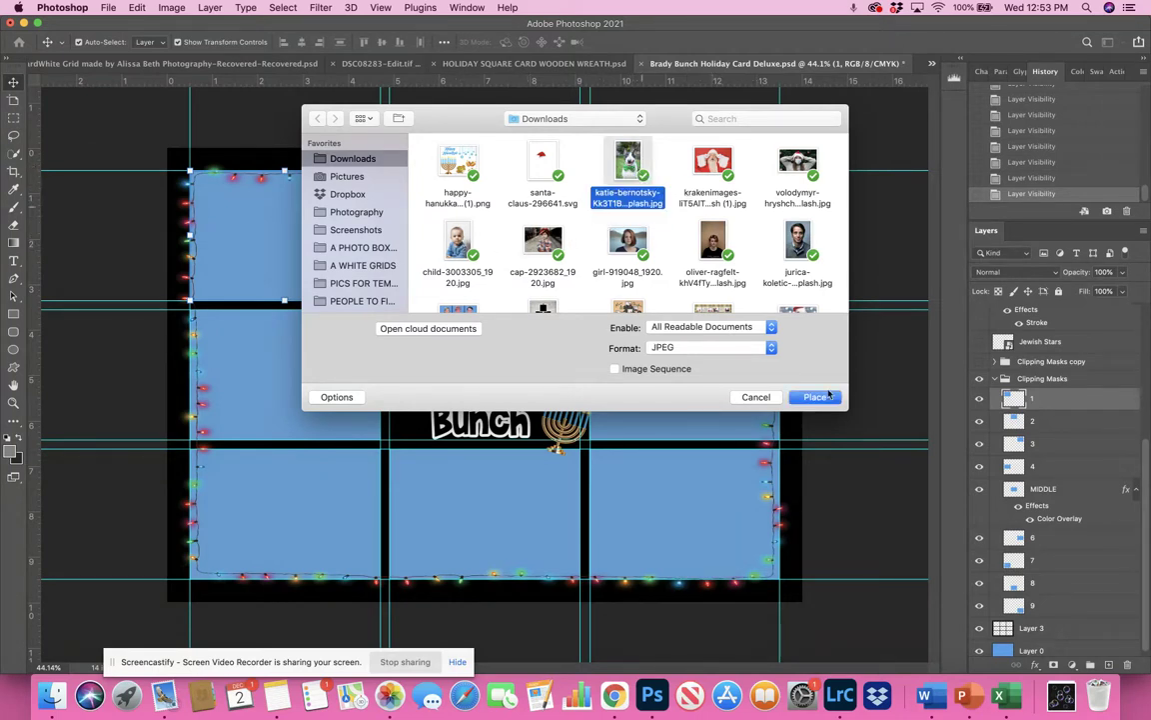
pyautogui.click(829, 396)
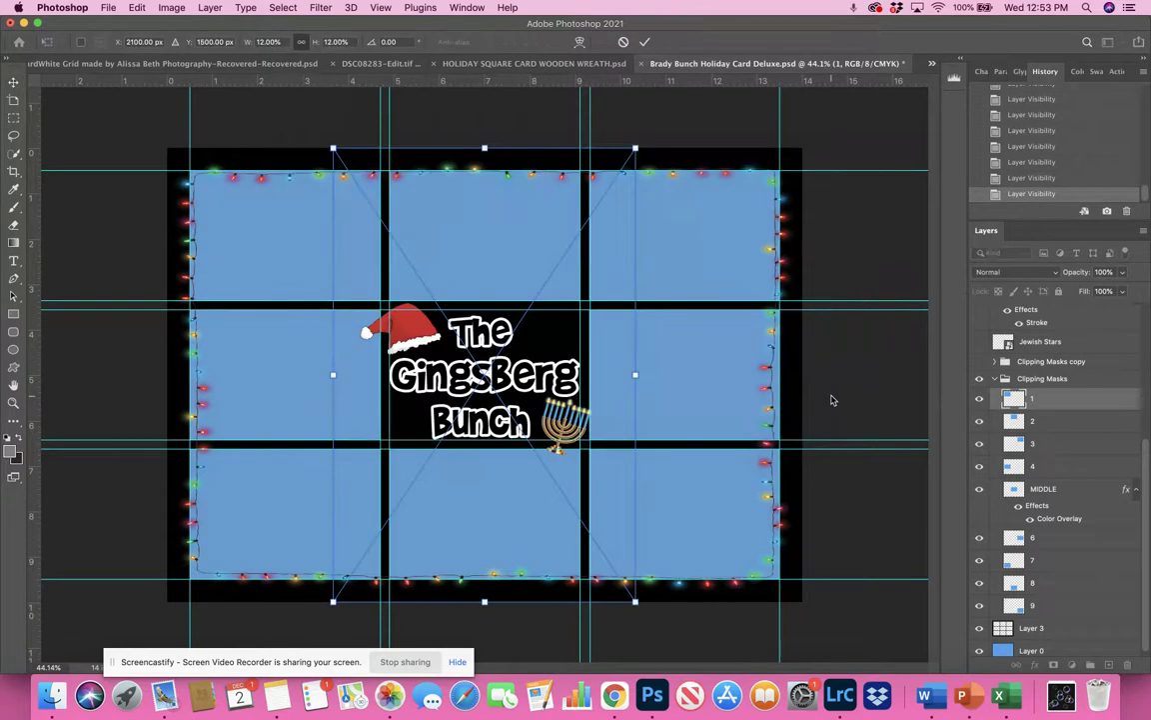
# Scale the placed dog photo to about 3.83% and position it over the upper-left square.
pyautogui.moveTo(636, 149); pyautogui.dragTo(476, 393)
pyautogui.moveTo(459, 528); pyautogui.dragTo(319, 306)
pyautogui.moveTo(332, 172)
pyautogui.mouseDown()
pyautogui.moveTo(313, 236)
pyautogui.moveTo(324, 186)
pyautogui.mouseUp()
pyautogui.moveTo(308, 240); pyautogui.dragTo(335, 216)
pyautogui.moveTo(348, 354); pyautogui.dragTo(318, 308)
pyautogui.moveTo(292, 250); pyautogui.dragTo(307, 252)
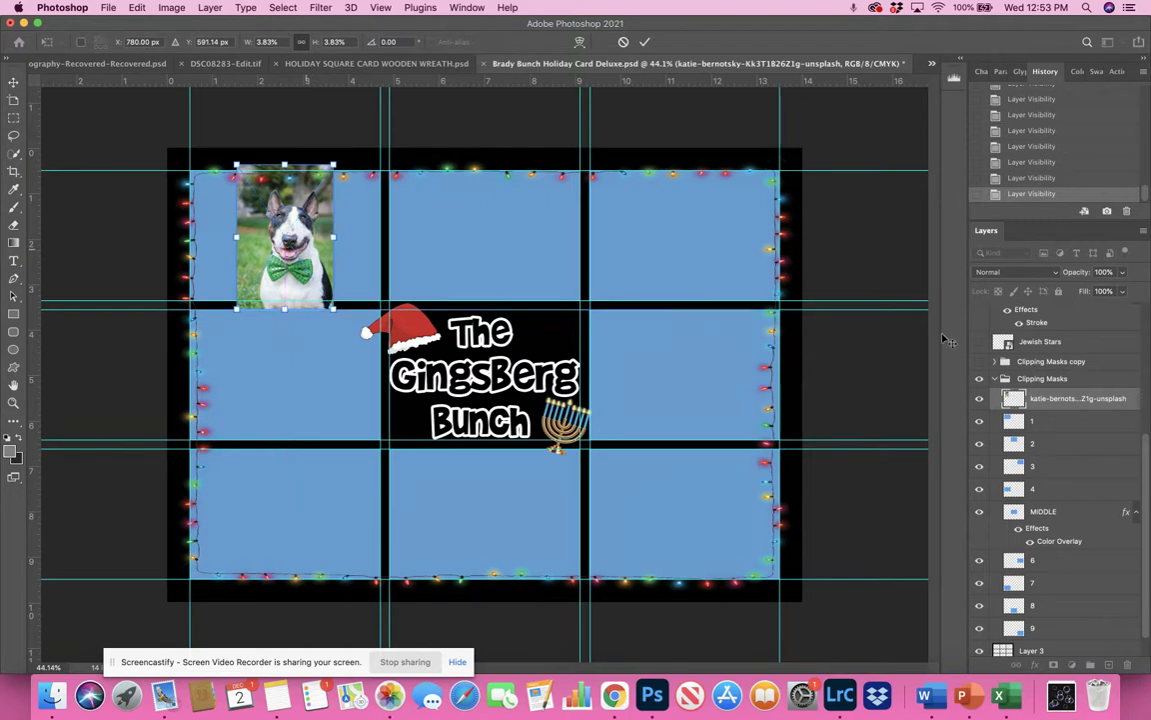
pyautogui.press('Return')
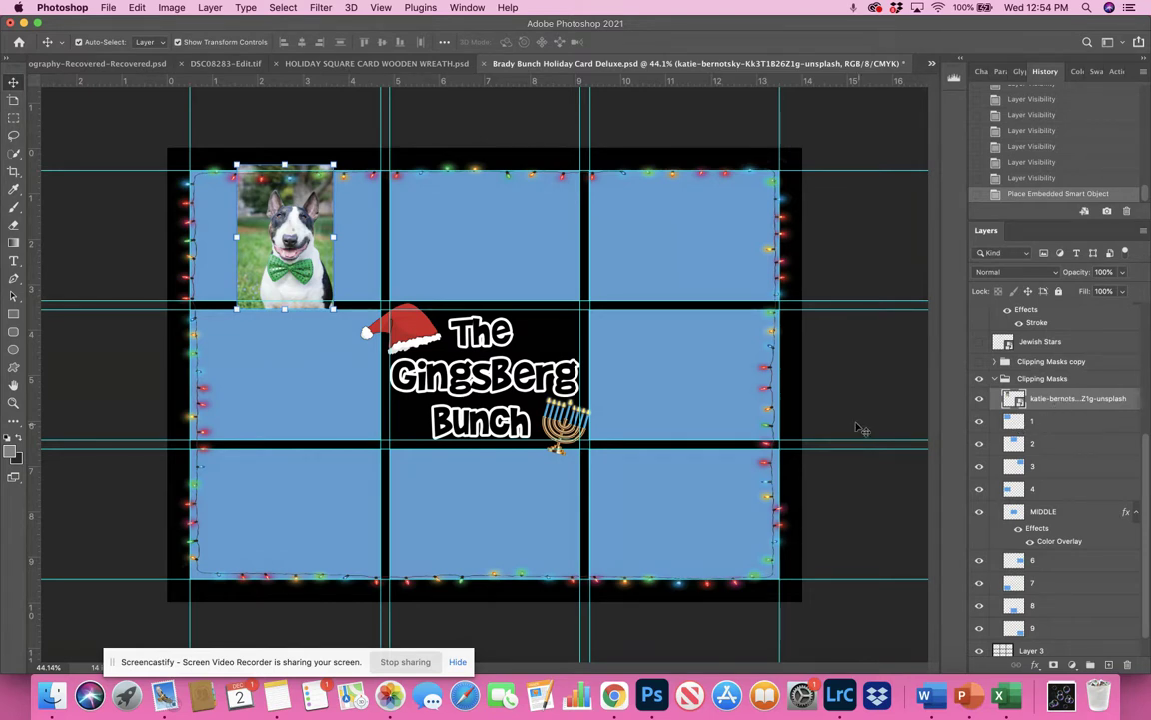
# Reorder the dog photo layer so it sits directly above layer 8 in the Clipping Masks group.
pyautogui.click(420, 518)
pyautogui.moveTo(1059, 397); pyautogui.dragTo(1060, 597)
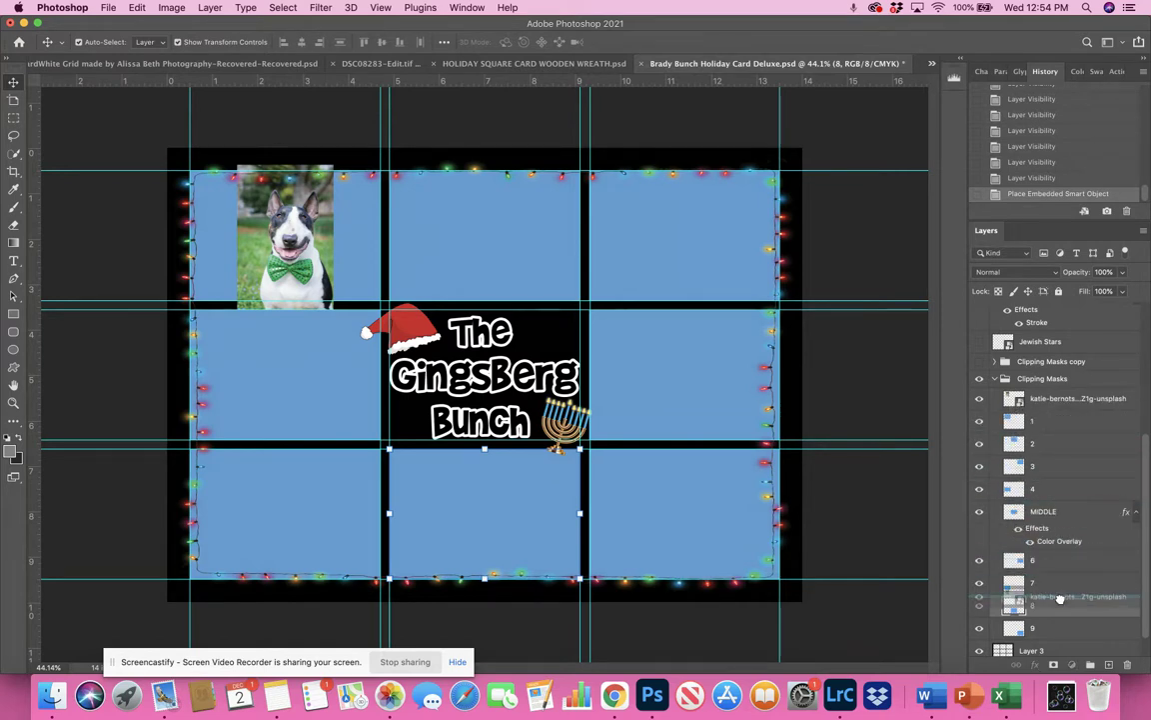
pyautogui.moveTo(1060, 597)
pyautogui.mouseDown()
pyautogui.moveTo(1059, 372)
pyautogui.moveTo(1049, 594)
pyautogui.mouseUp()
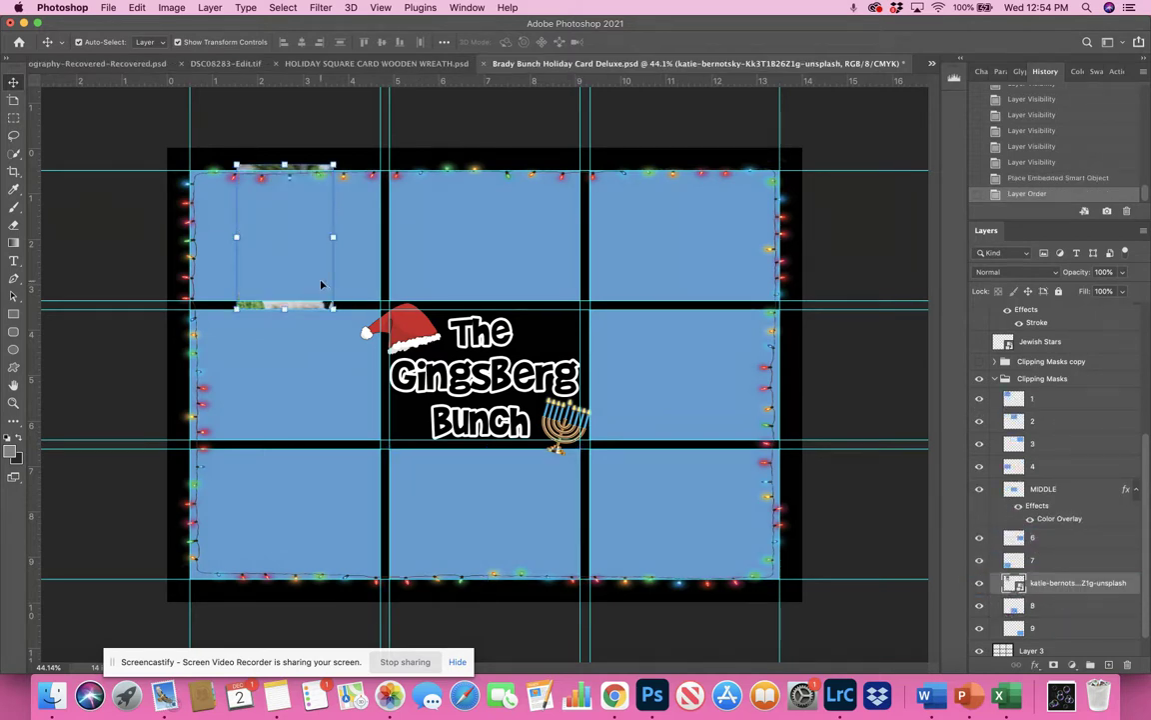
# Transform the dog photo layer to move it over the bottom middle square.
pyautogui.moveTo(312, 265); pyautogui.dragTo(342, 298)
pyautogui.press('super+z')
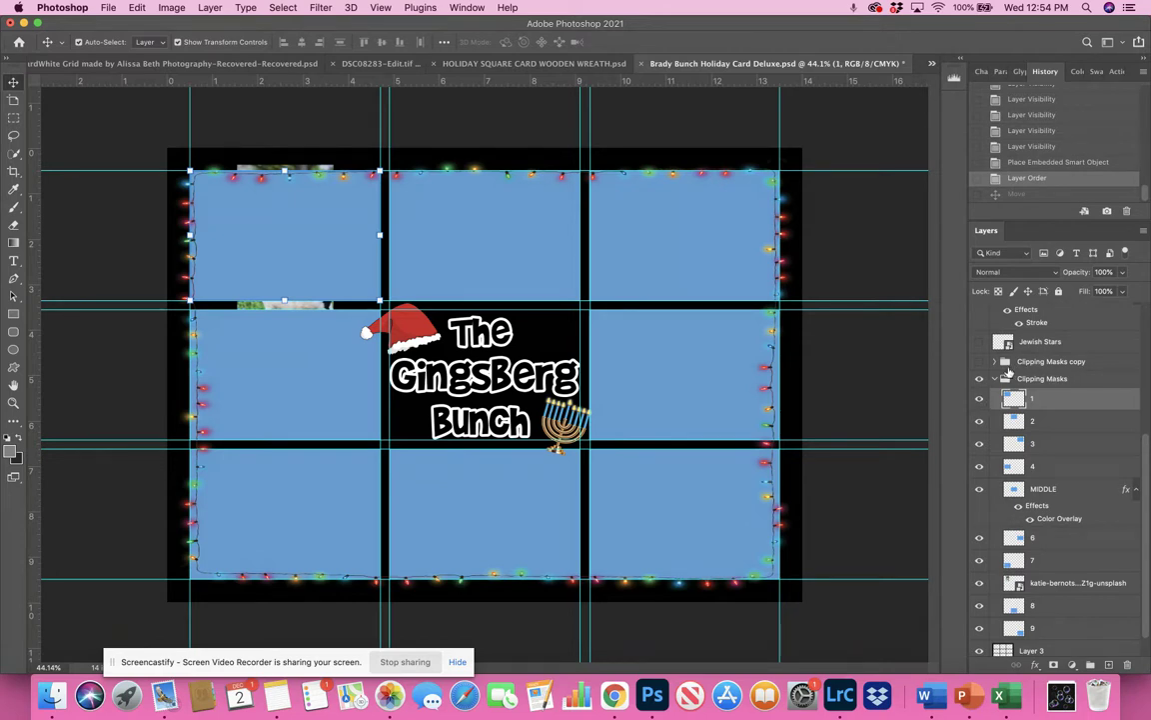
pyautogui.click(1061, 587)
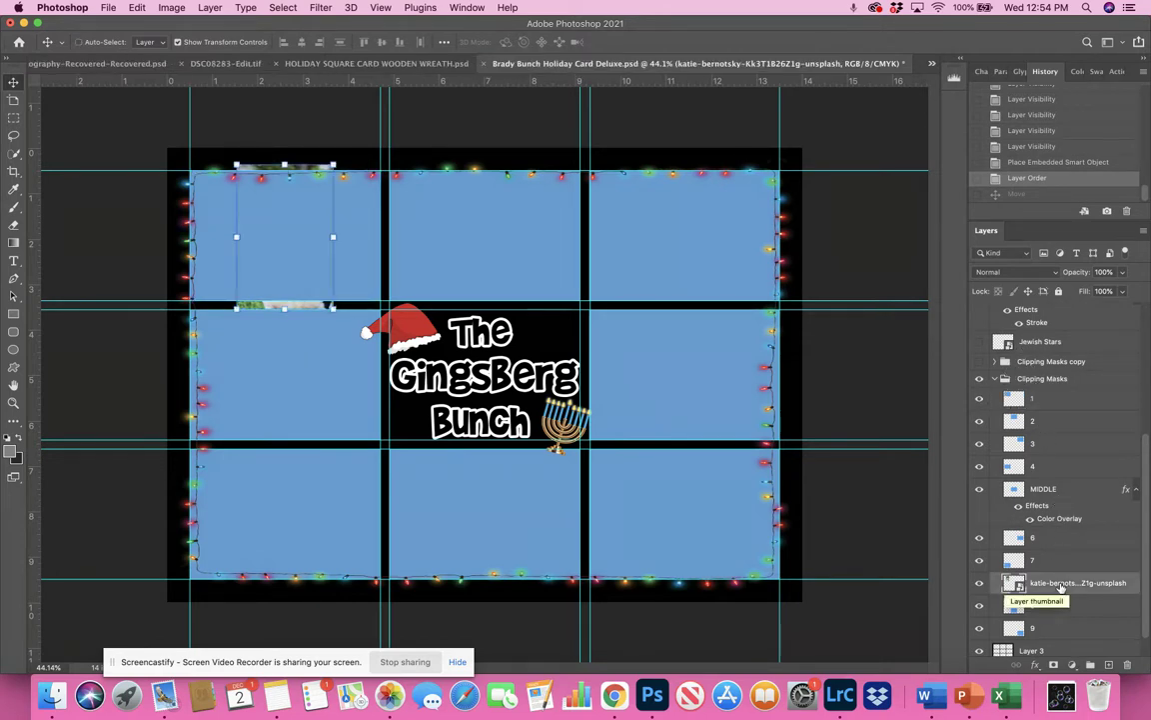
pyautogui.press('super+t')
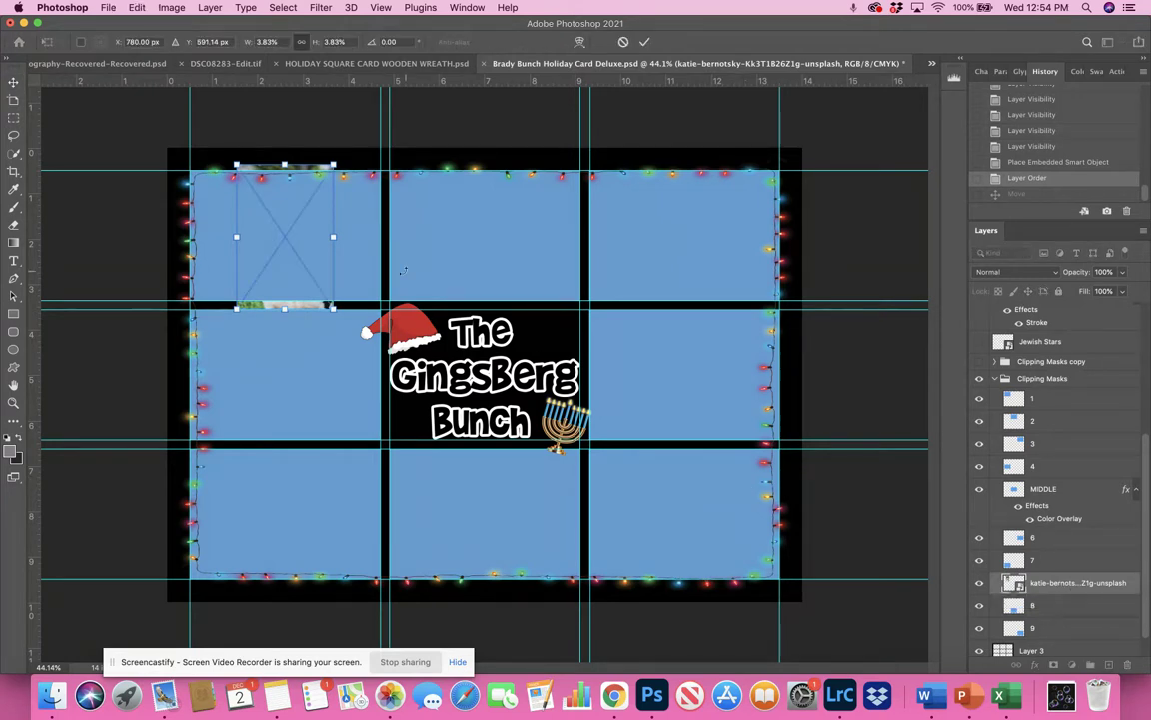
pyautogui.moveTo(311, 248); pyautogui.dragTo(507, 521)
pyautogui.press('Return')
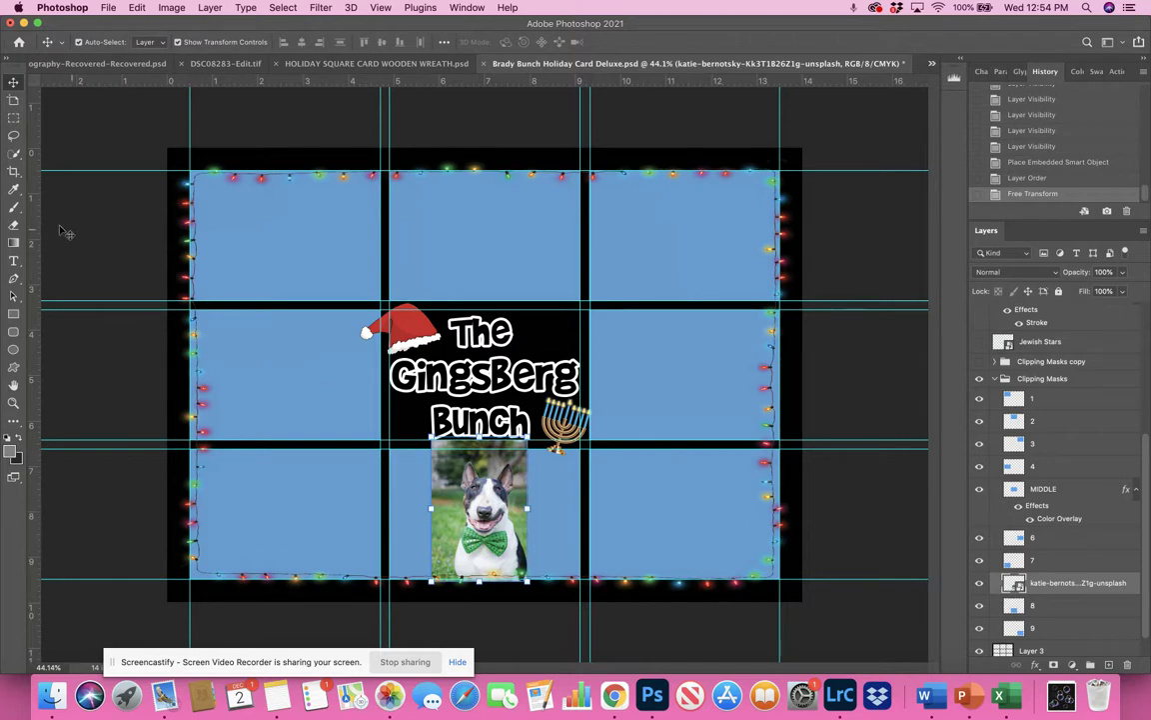
# Cut the dog out of its background with Select Subject and a layer mask.
pyautogui.click(15, 155)
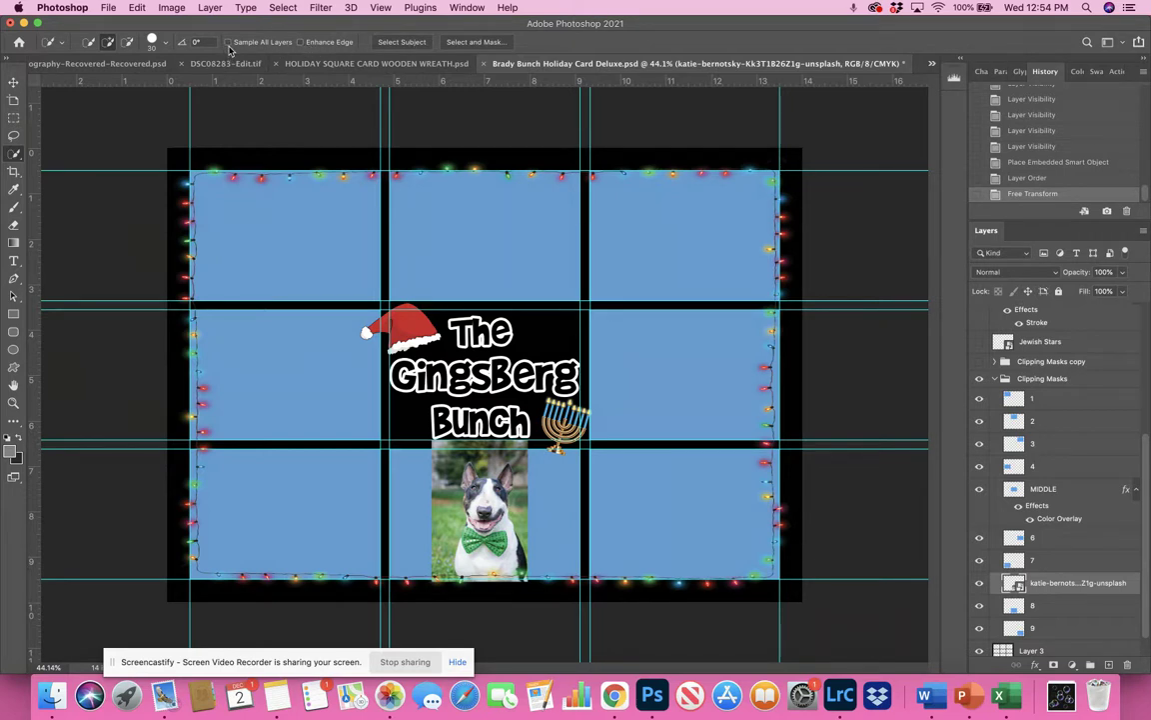
pyautogui.click(403, 42)
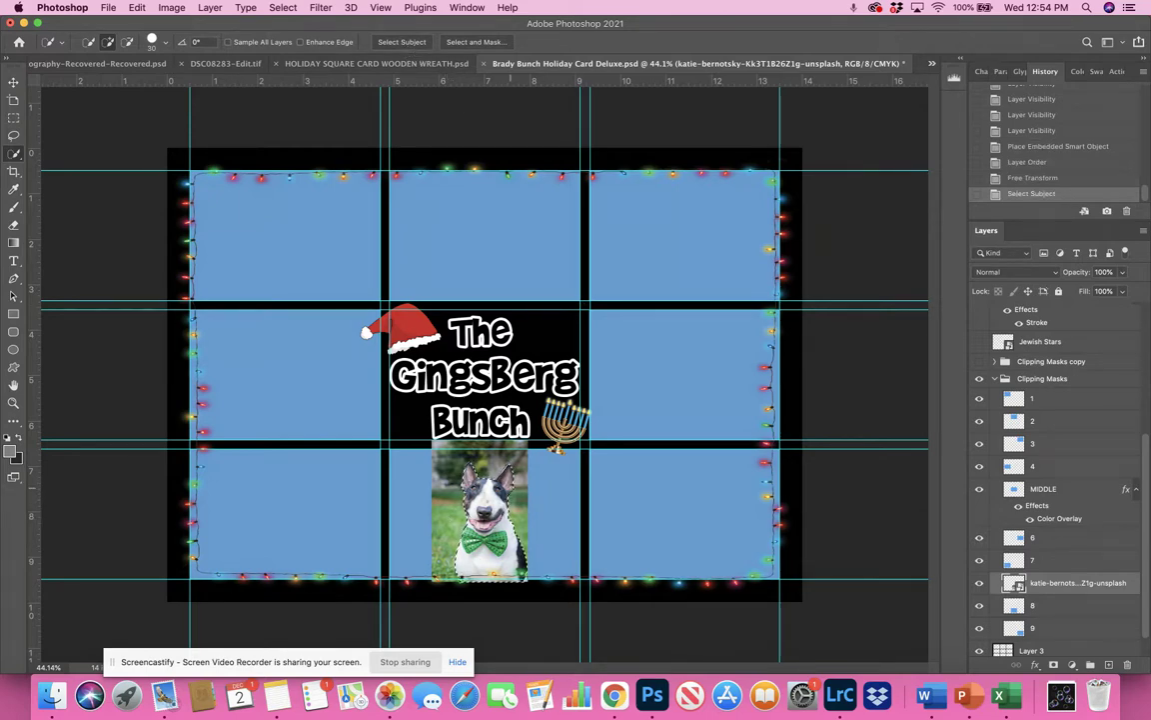
pyautogui.scroll(5, 486, 385)
pyautogui.scroll(-4, 754, 487)
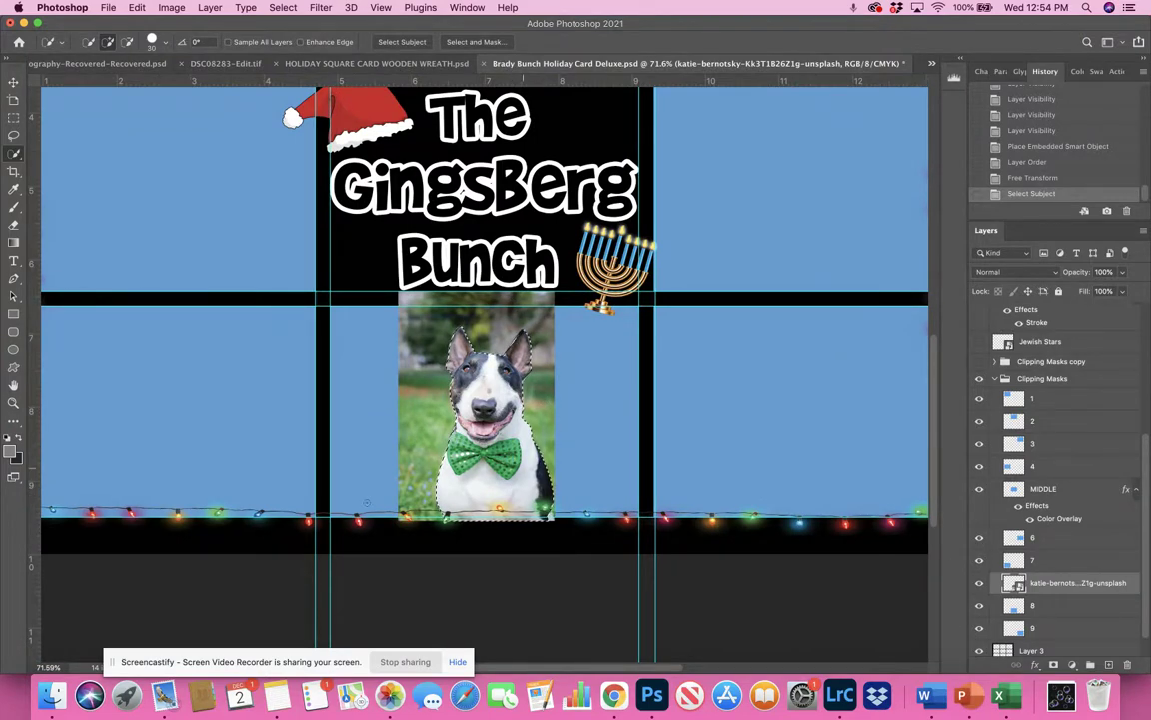
pyautogui.scroll(6, 483, 384)
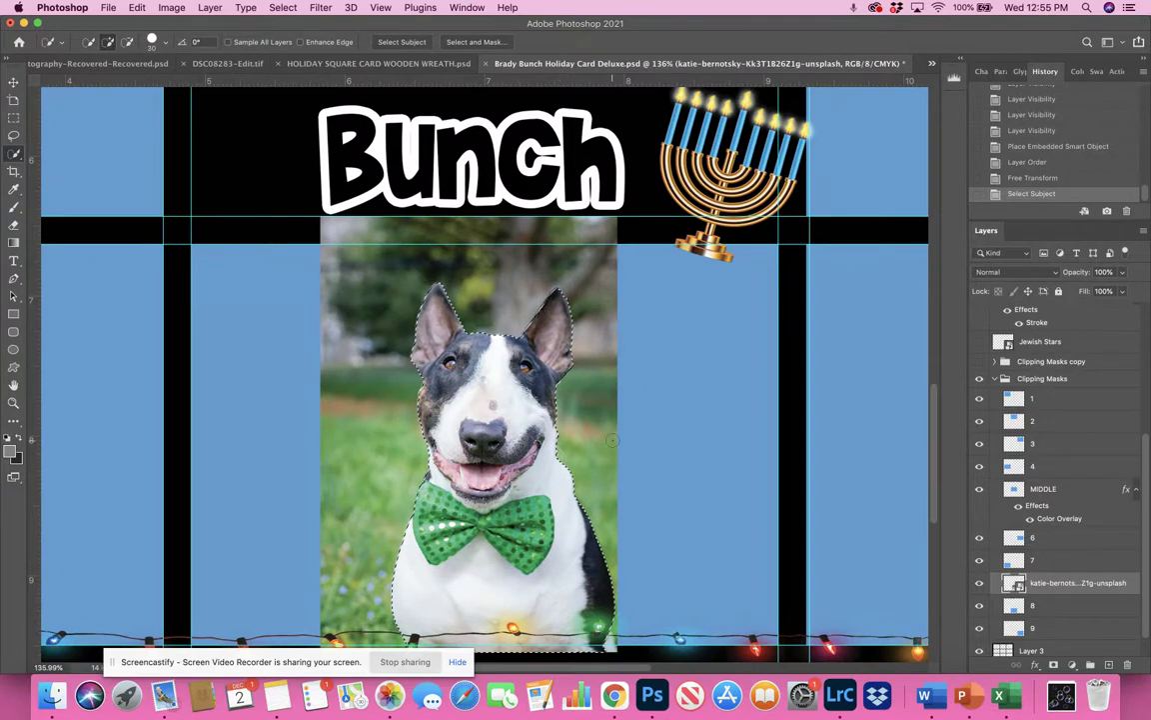
pyautogui.scroll(-3, 559, 471)
pyautogui.scroll(-1, 614, 439)
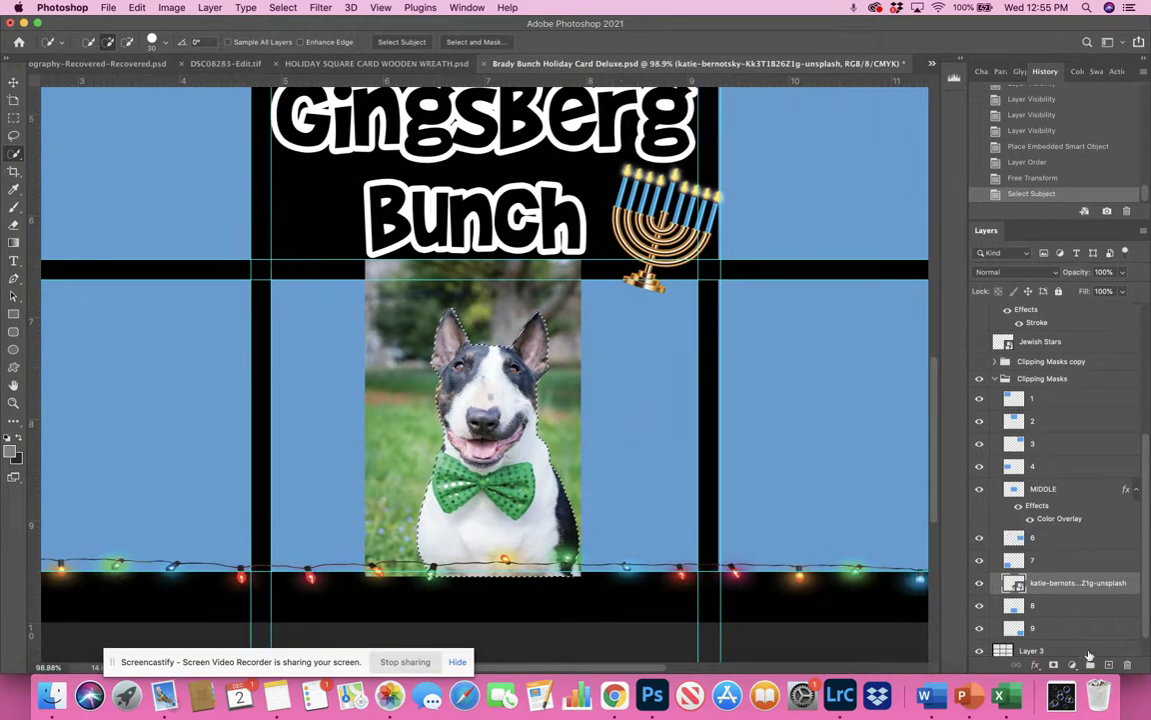
pyautogui.click(1054, 666)
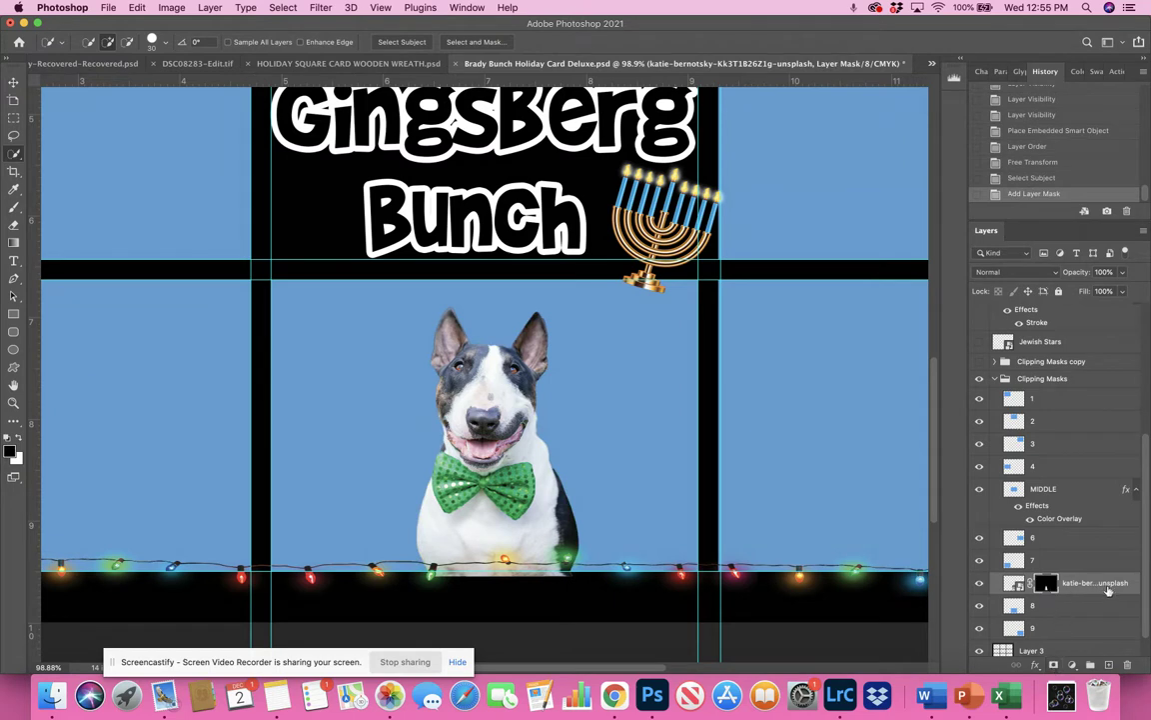
# Enlarge the masked dog to about 105% and rest it on the lower edge of the bottom middle square.
pyautogui.click(1112, 590)
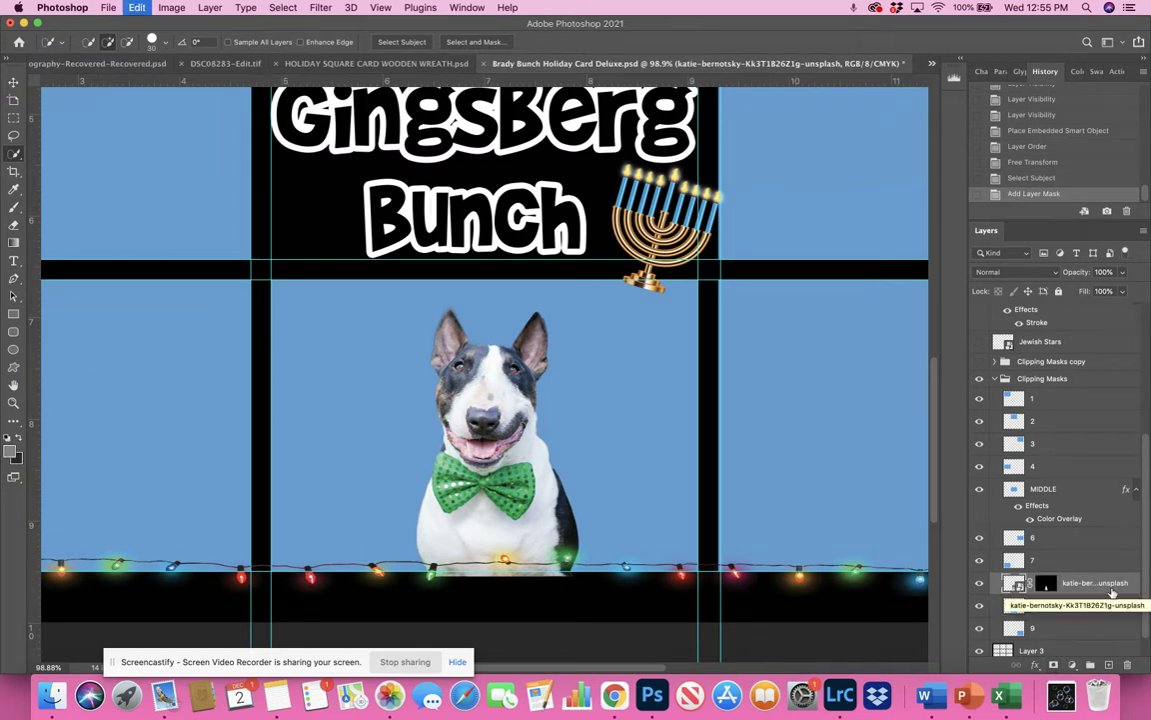
pyautogui.press('super+t')
pyautogui.moveTo(515, 463)
pyautogui.mouseDown()
pyautogui.moveTo(501, 452)
pyautogui.moveTo(504, 462)
pyautogui.mouseUp()
pyautogui.moveTo(569, 246); pyautogui.dragTo(580, 231)
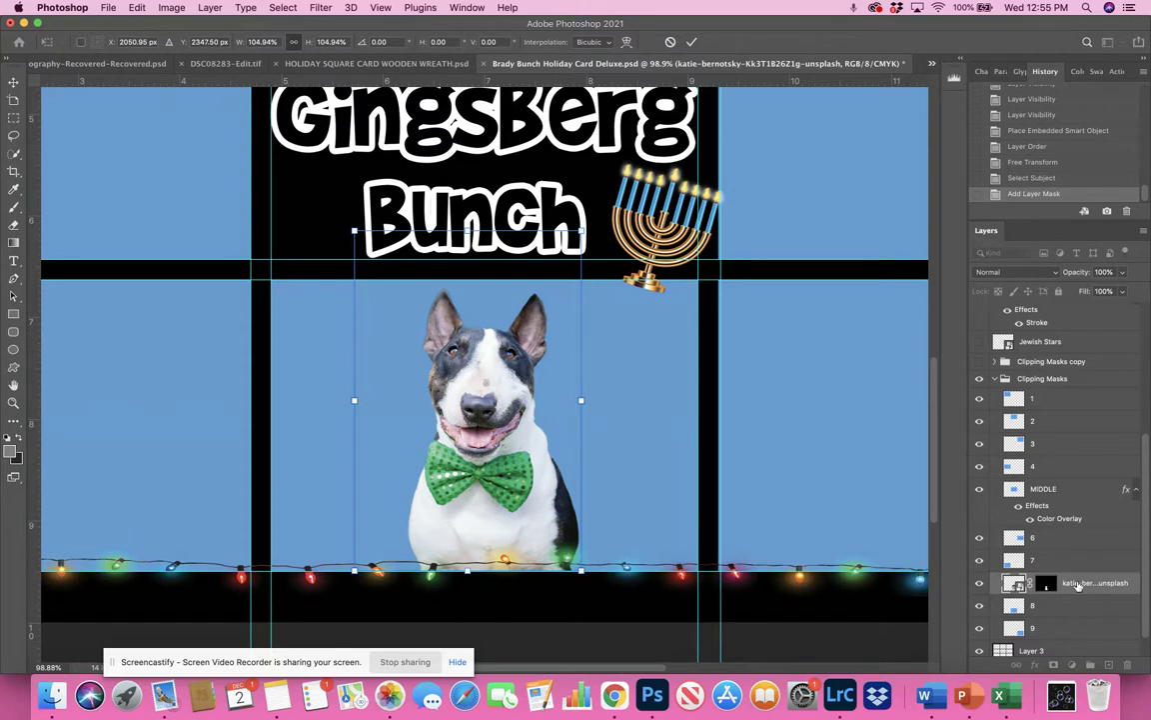
pyautogui.click(689, 42)
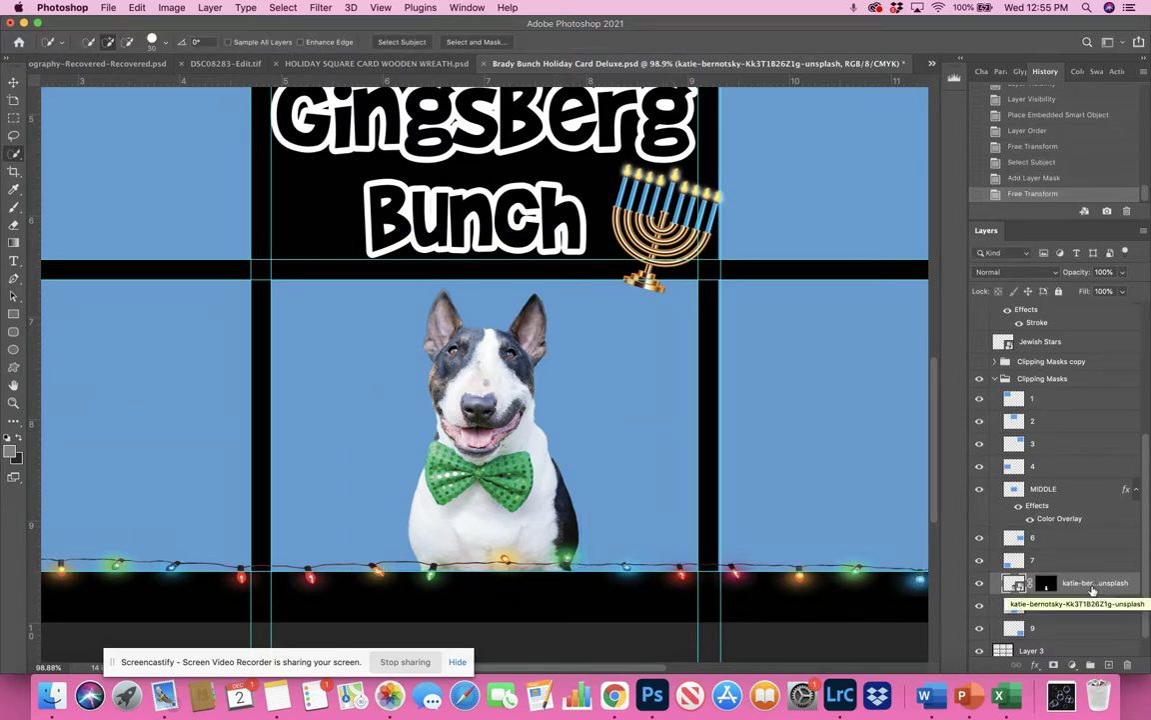
# Clip the dog layer to layer 8, and release that clipping mask again.
pyautogui.rightClick(1093, 591)
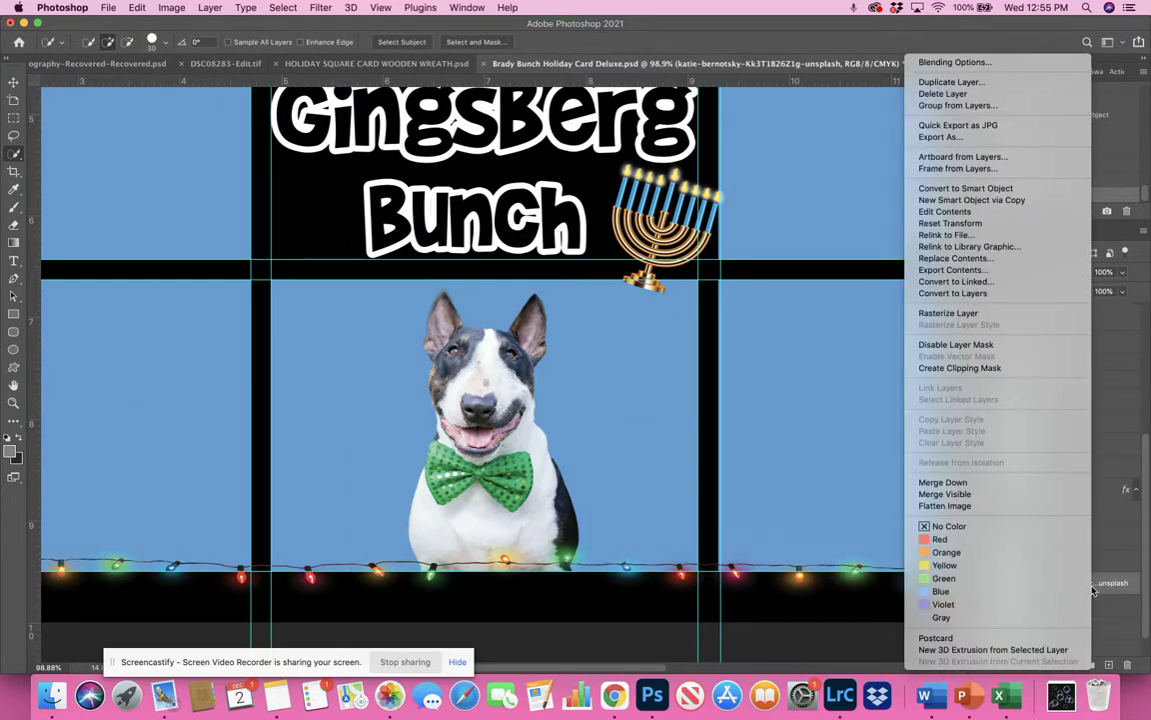
pyautogui.click(1016, 369)
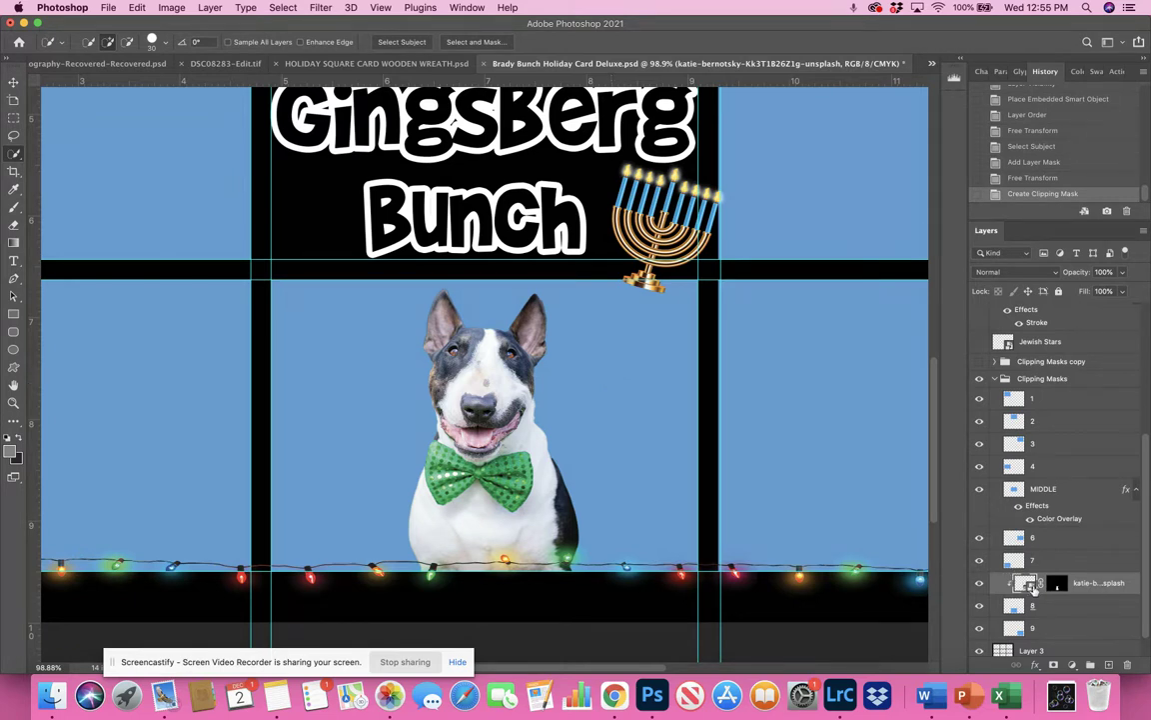
pyautogui.rightClick(1101, 588)
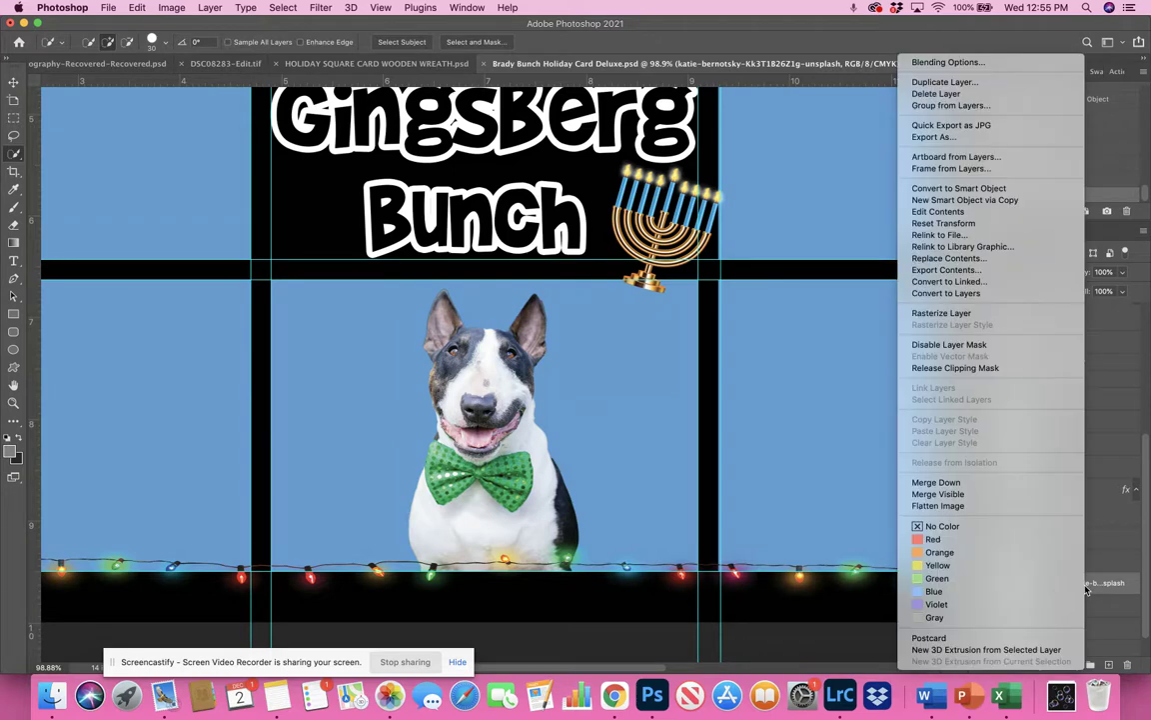
pyautogui.click(1024, 368)
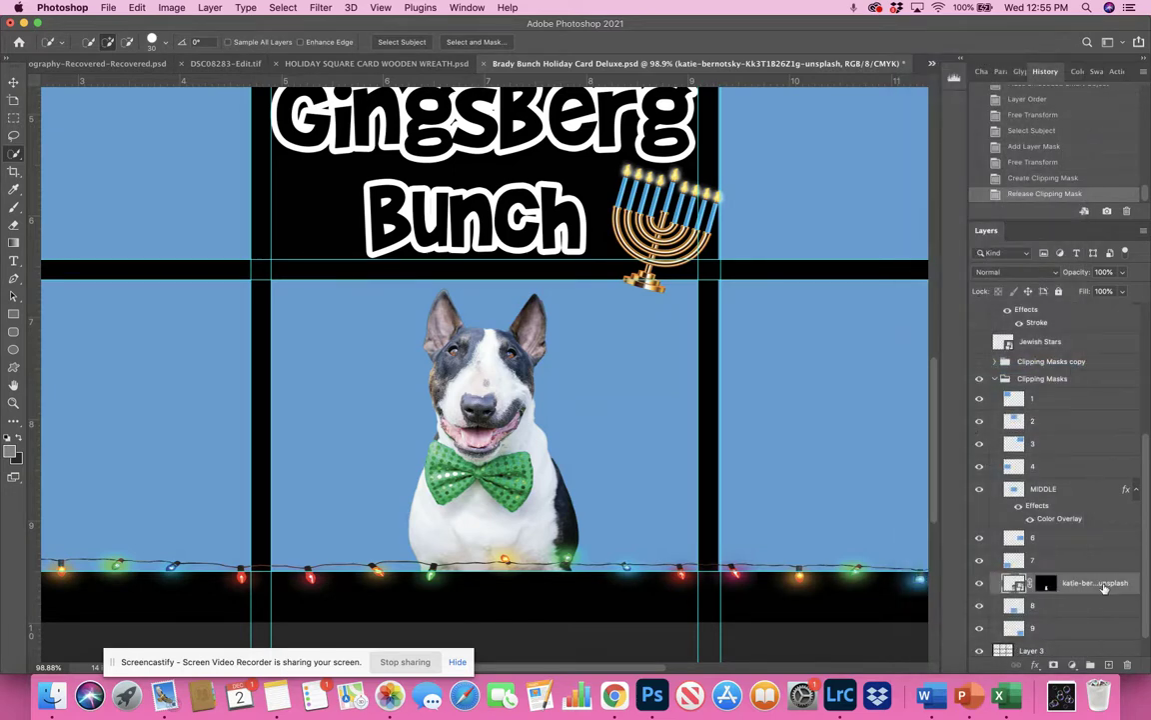
# Enlarge the dog to about 123% so its ears and body extend past the bottom middle square's edges.
pyautogui.press('super+t')
pyautogui.moveTo(582, 230); pyautogui.dragTo(632, 150)
pyautogui.moveTo(507, 427); pyautogui.dragTo(478, 459)
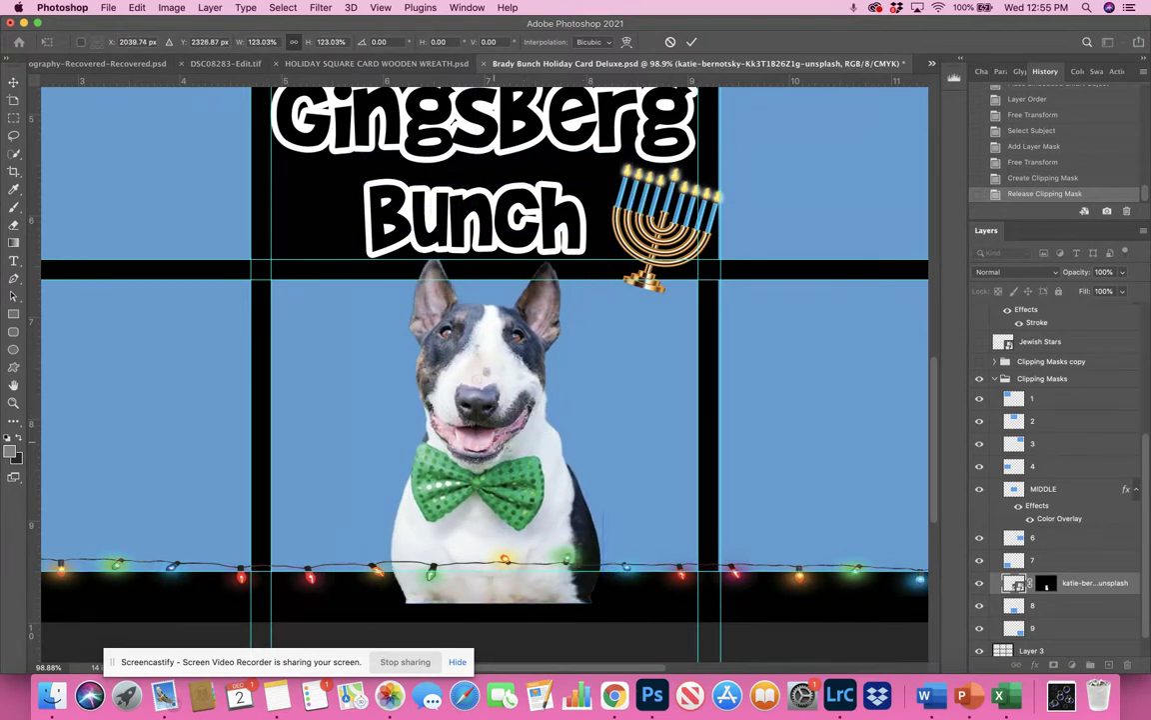
pyautogui.press('Return')
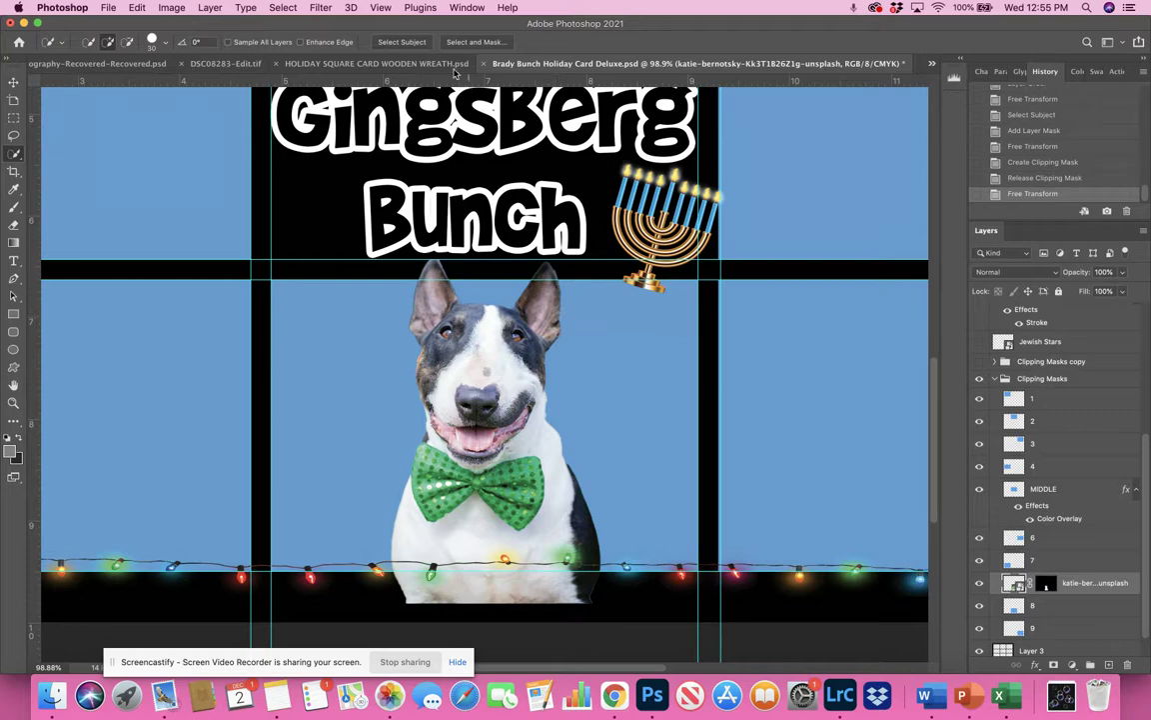
# Clear the canvas guides from the card.
pyautogui.click(381, 8)
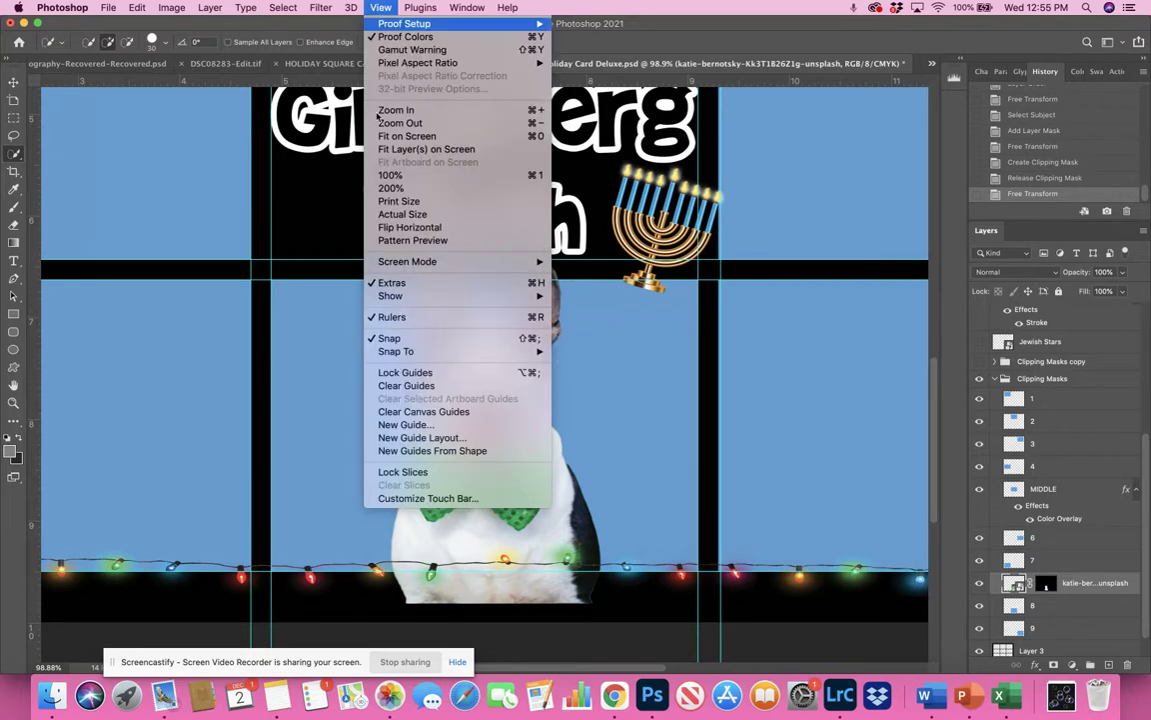
pyautogui.click(431, 413)
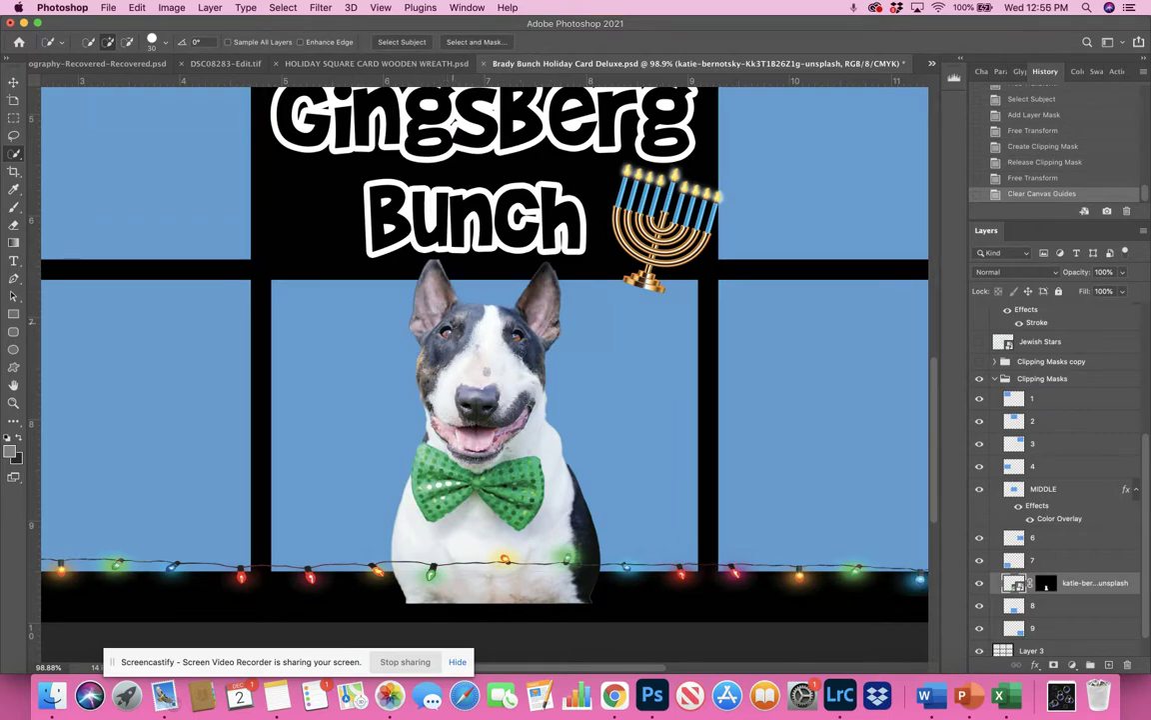
# Create a clipping mask that confines the enlarged dog to the layer 8 square.
pyautogui.scroll(-5, 491, 338)
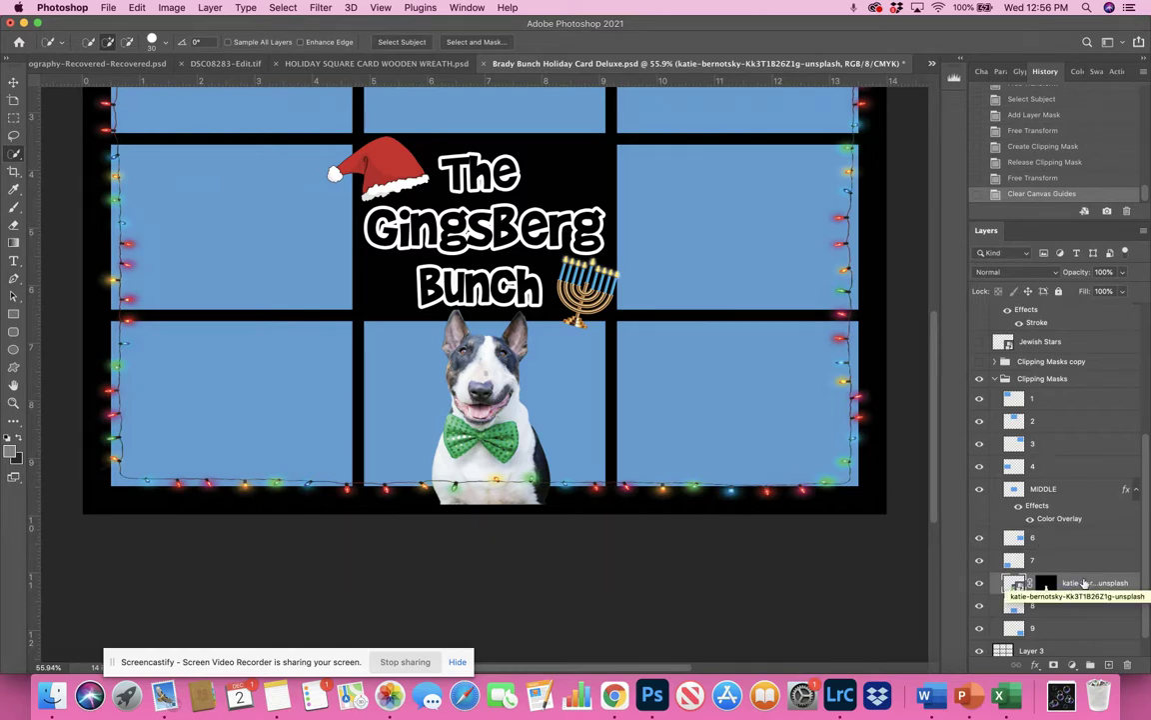
pyautogui.rightClick(1085, 582)
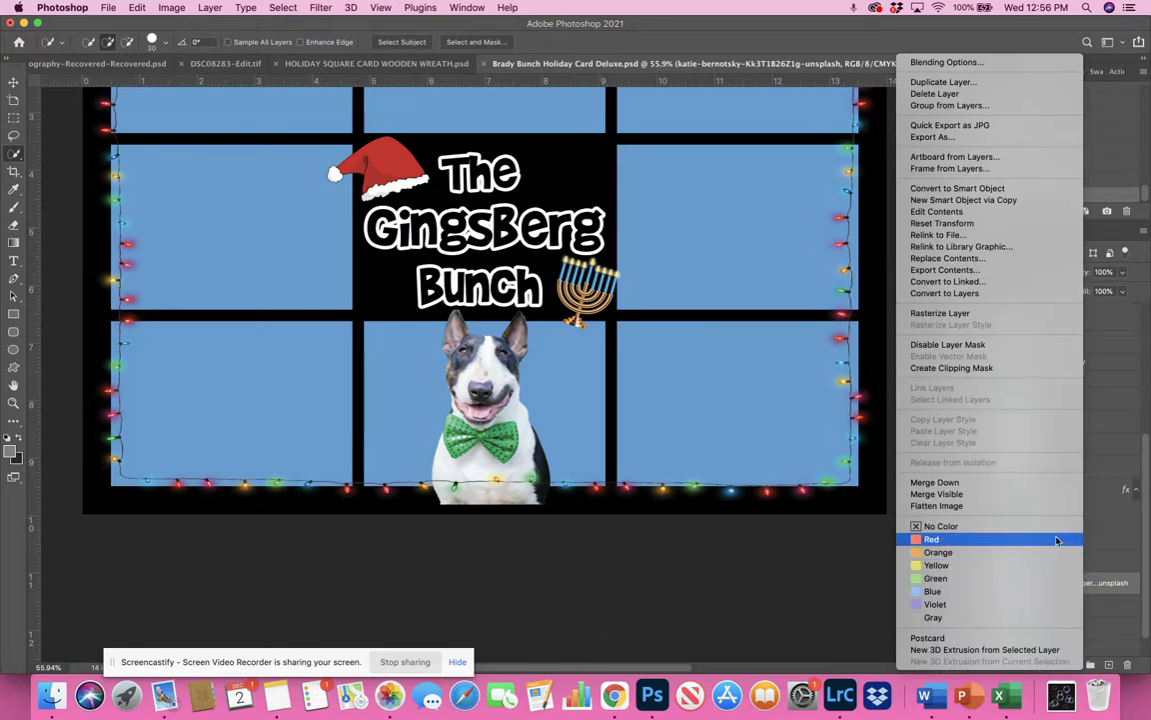
pyautogui.click(1016, 370)
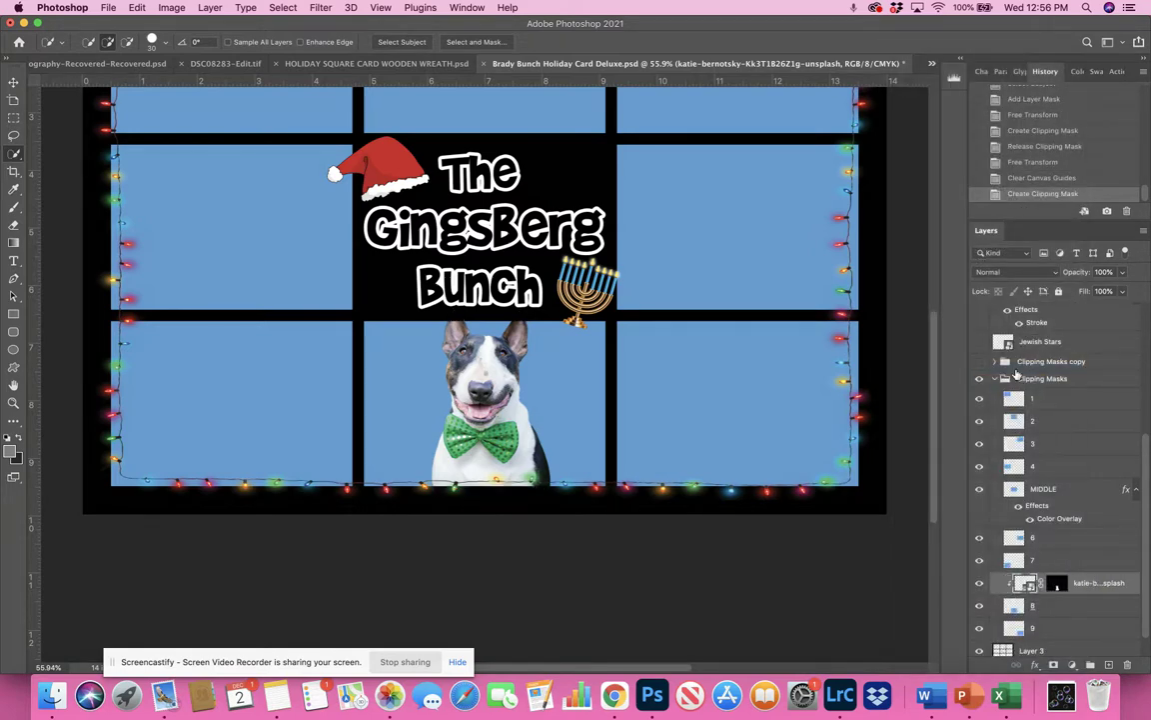
pyautogui.scroll(-2, 688, 405)
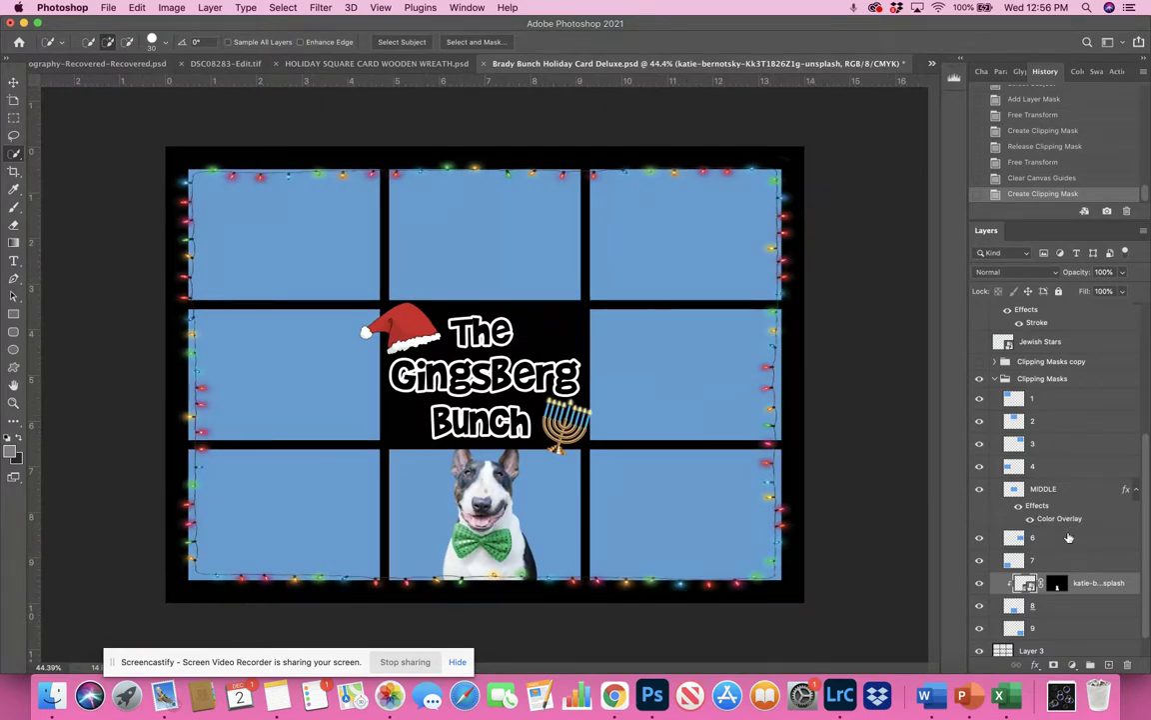
# Move the dog layer out of the Clipping Masks group to between Layer 3 and Layer 0.
pyautogui.scroll(-1, 1019, 460)
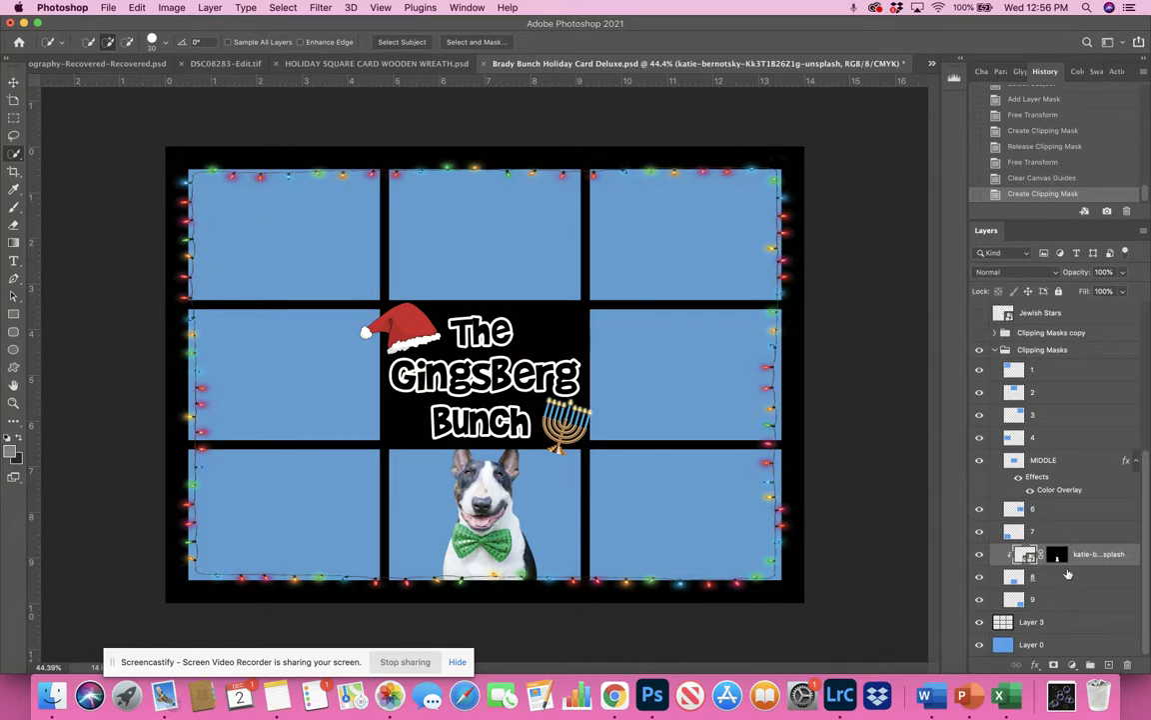
pyautogui.moveTo(1079, 563); pyautogui.dragTo(1045, 633)
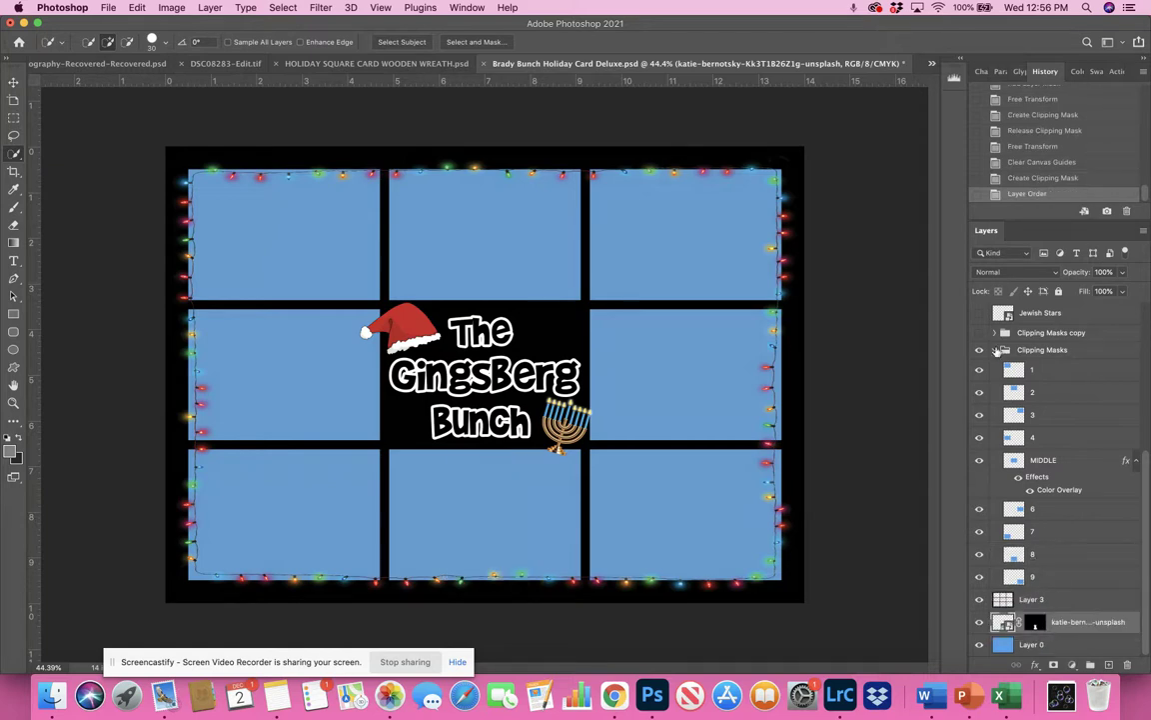
# Collapse and hide the Clipping Masks group, and toggle Layer 3 off and back on to check the frame over the dog.
pyautogui.click(996, 350)
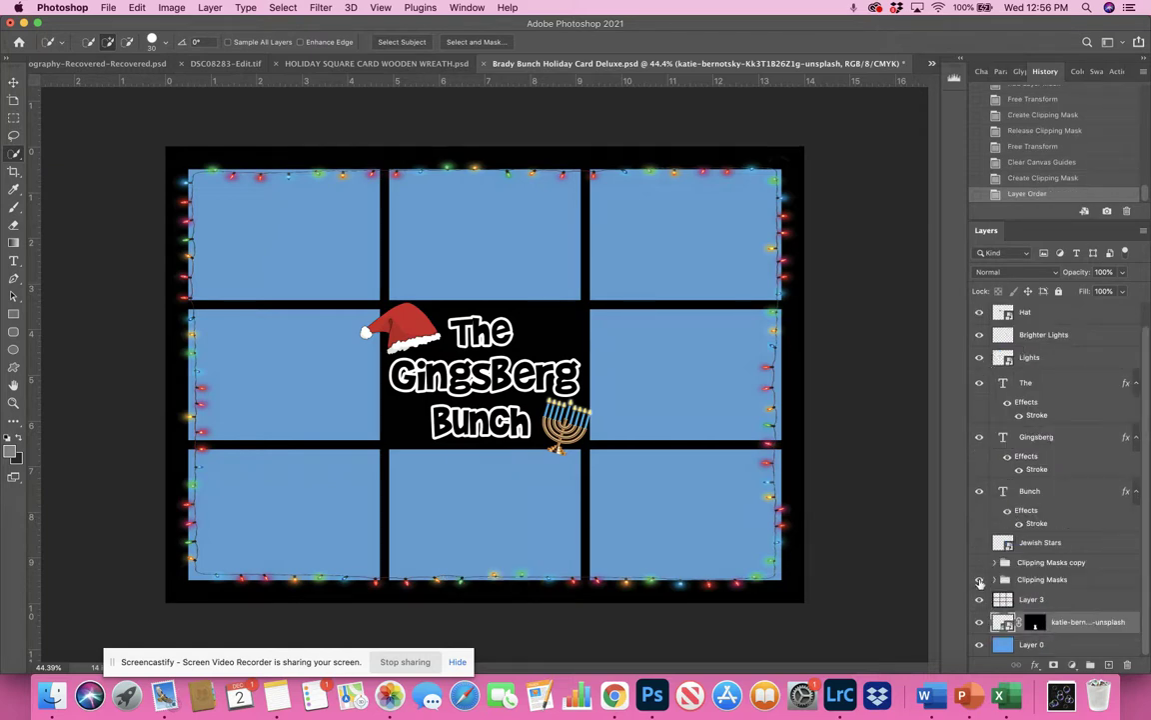
pyautogui.click(979, 579)
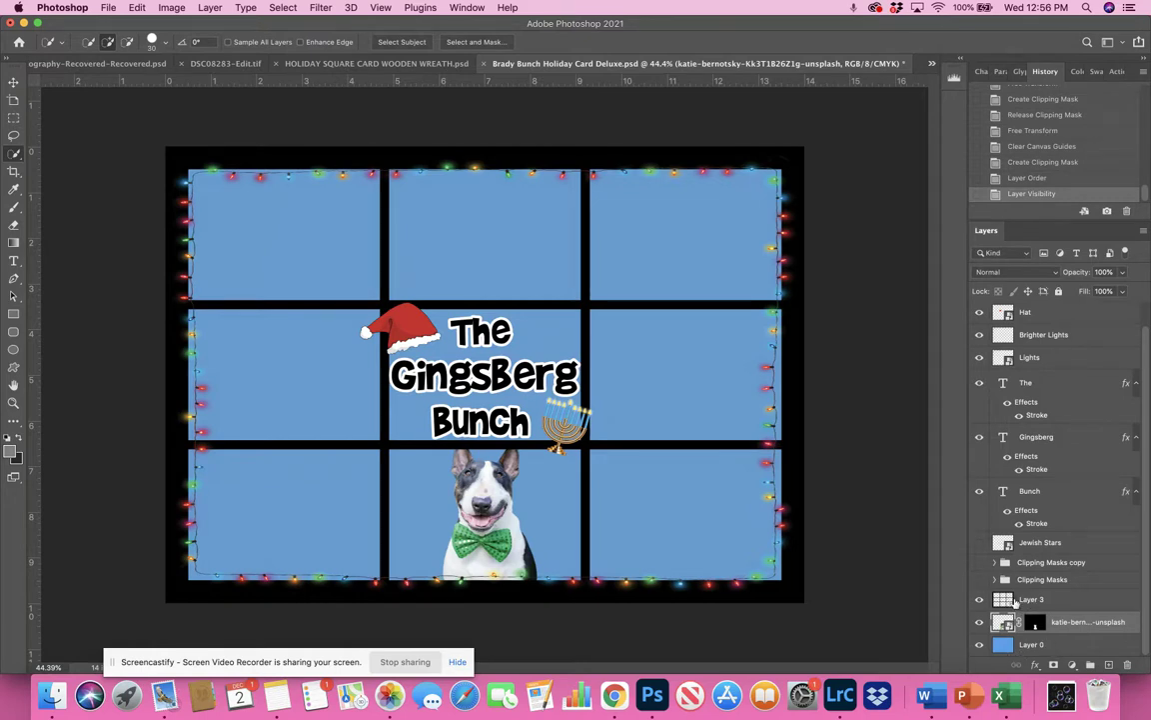
pyautogui.click(979, 600)
pyautogui.click(979, 600)
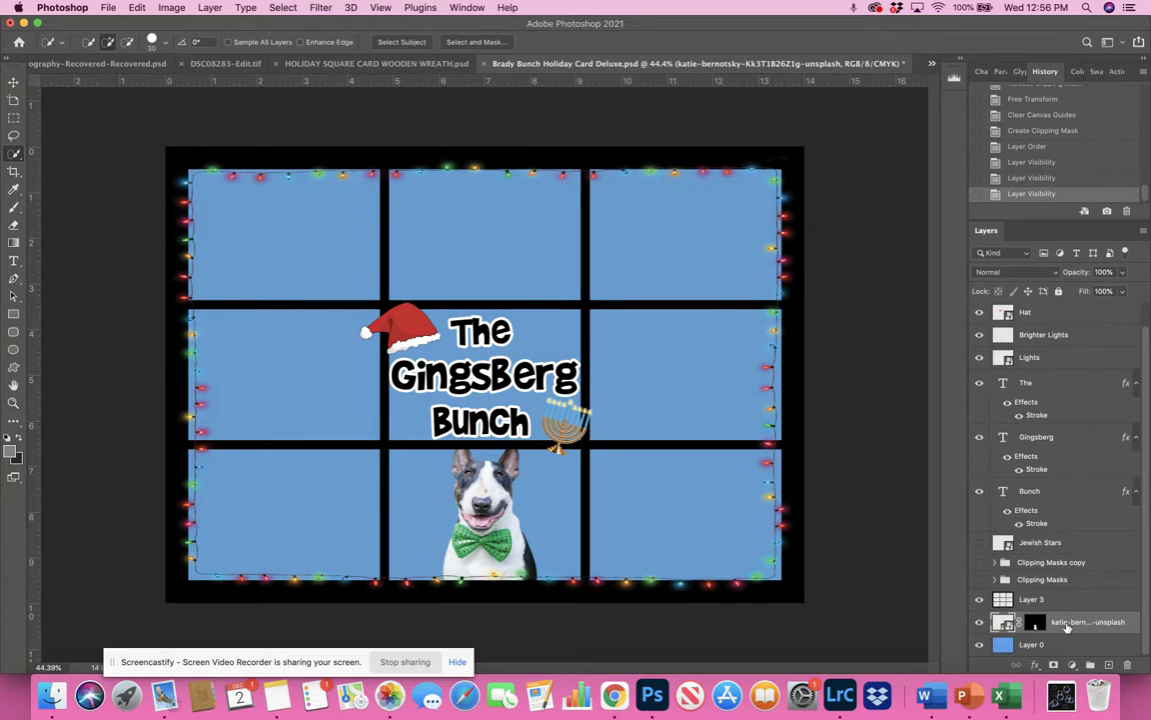
# Reorder the dog layer so it sits directly above Layer 3.
pyautogui.moveTo(1065, 624); pyautogui.dragTo(1070, 596)
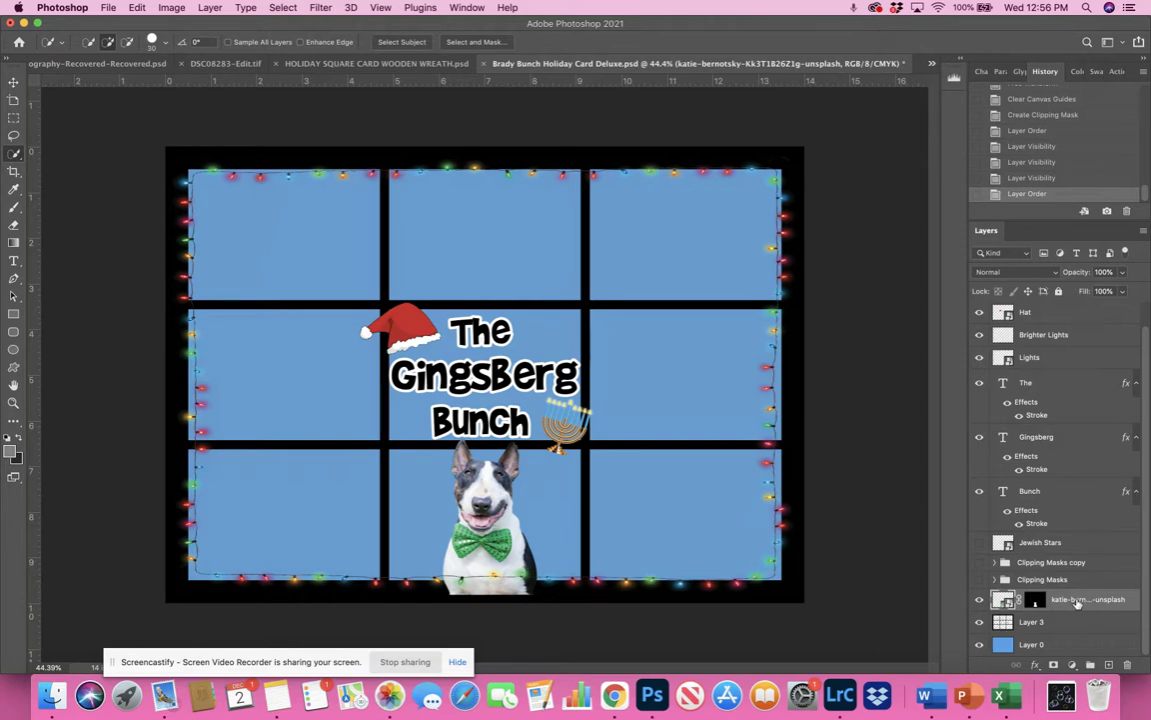
pyautogui.moveTo(1077, 603); pyautogui.dragTo(1072, 626)
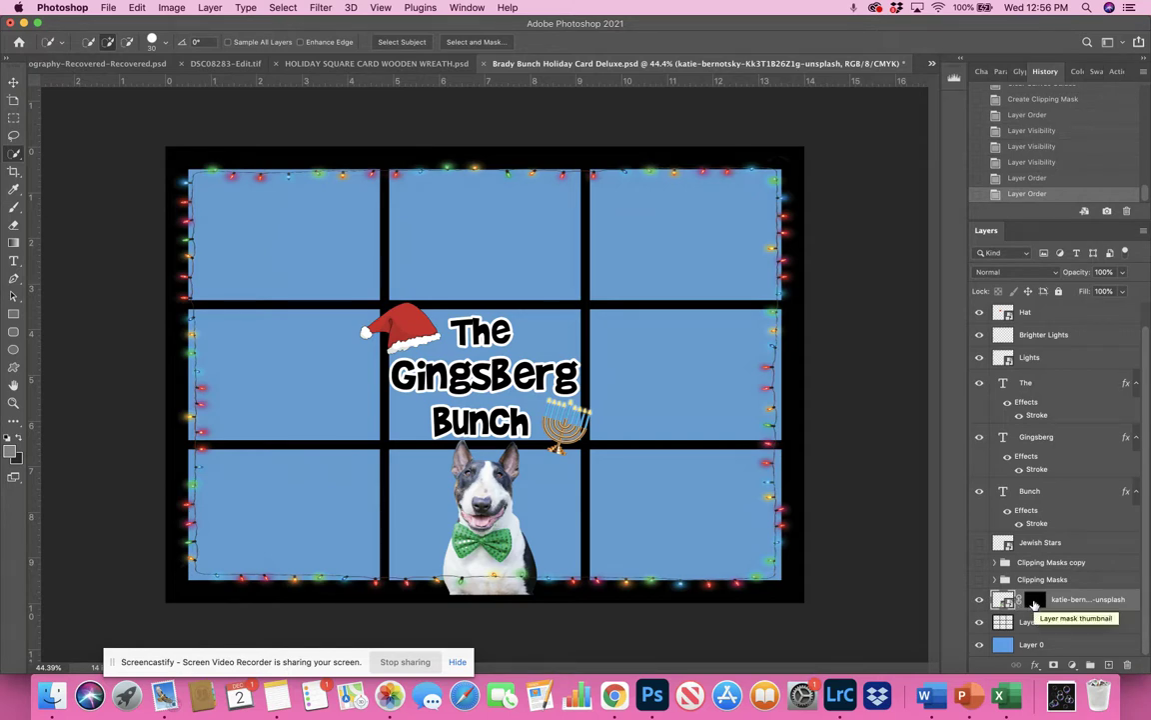
# Paint black on the dog's layer mask to hide the body below the bottom middle square and the ear tips above it.
pyautogui.click(1034, 602)
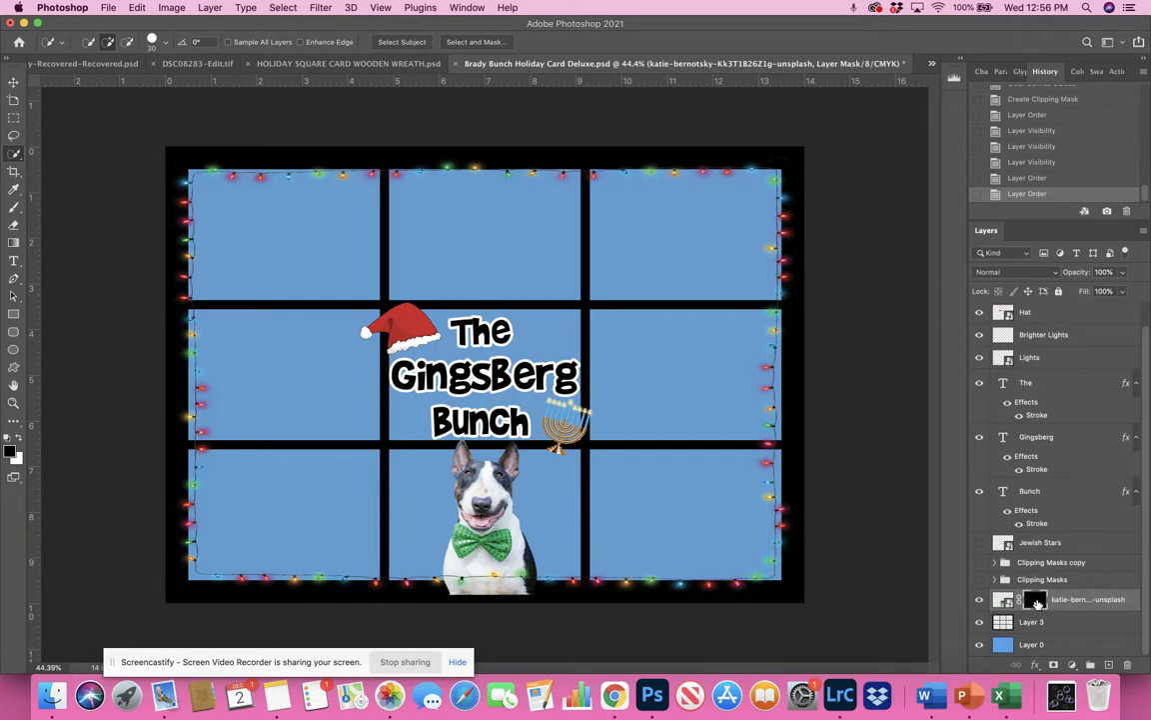
pyautogui.press('b')
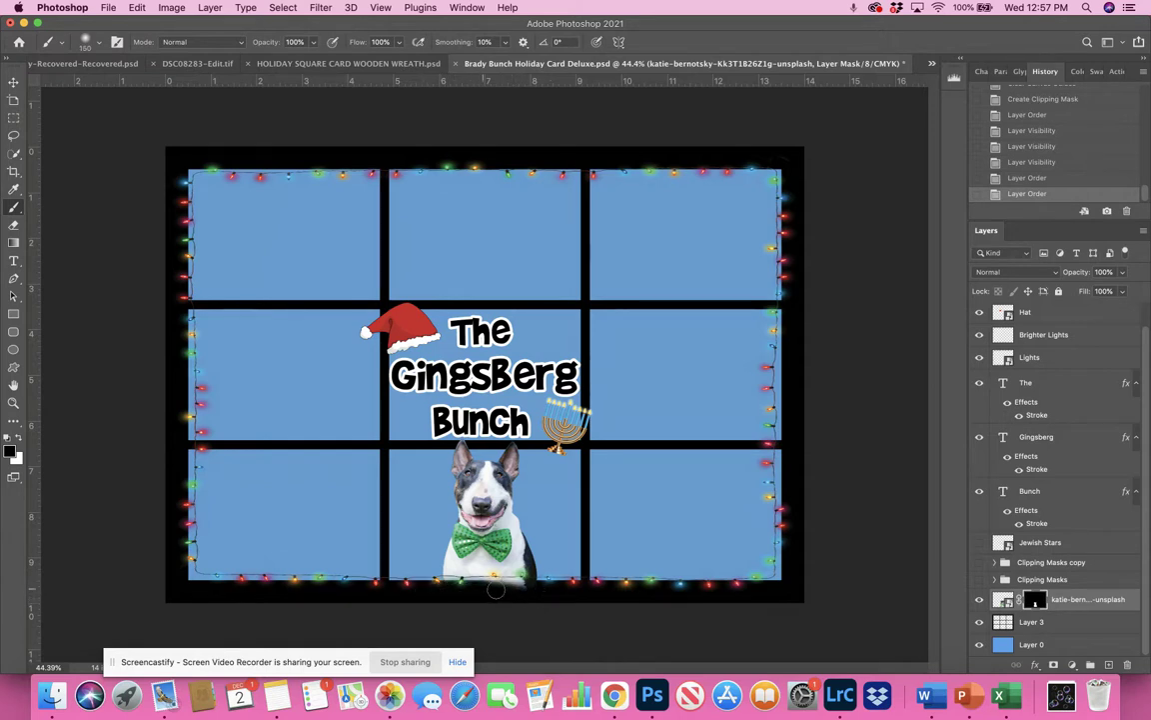
pyautogui.click(565, 590)
pyautogui.scroll(3, 562, 591)
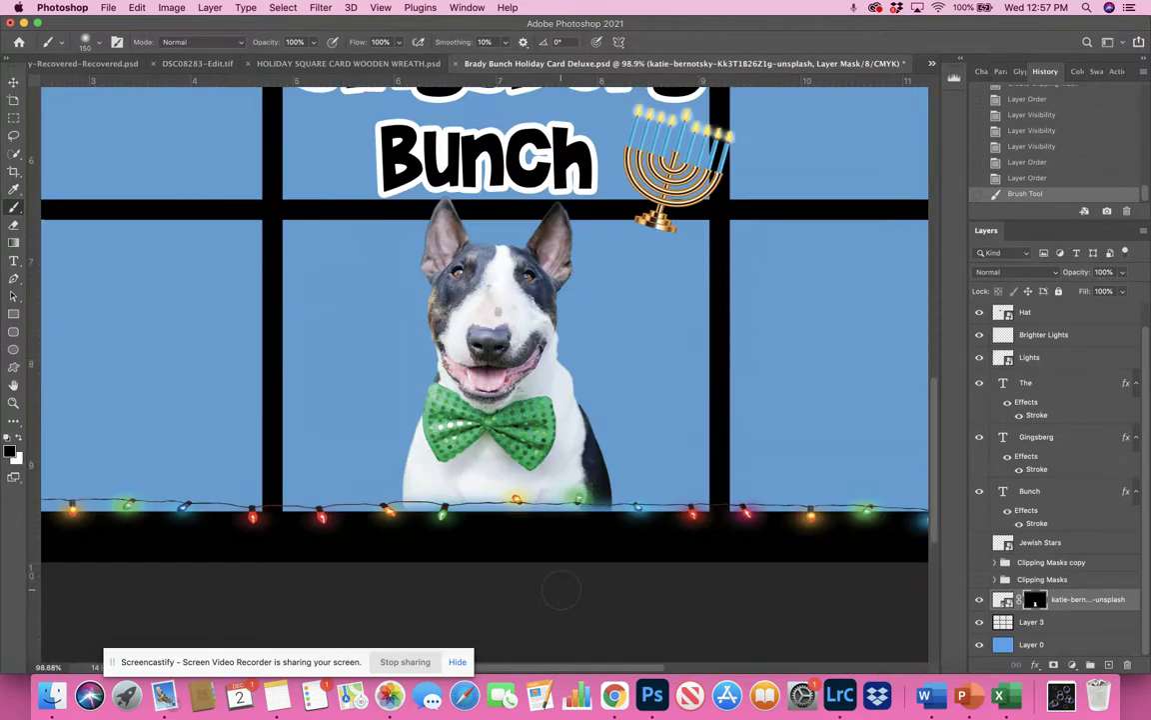
pyautogui.scroll(-2, 561, 590)
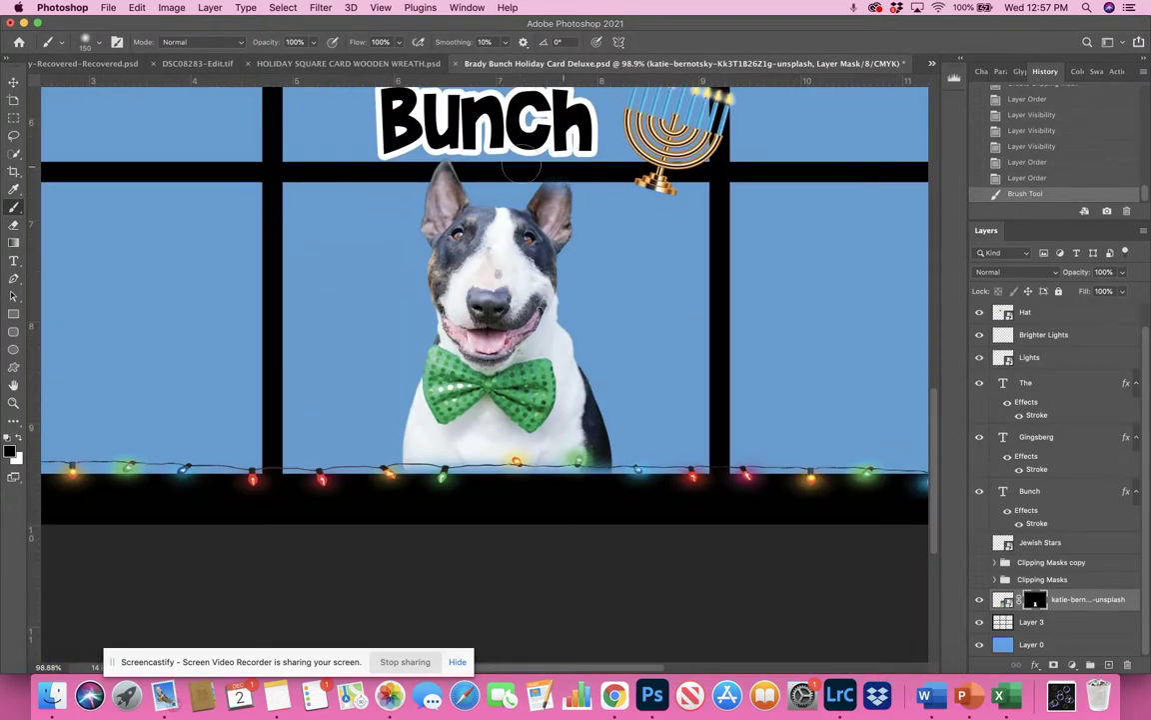
pyautogui.moveTo(405, 157); pyautogui.dragTo(445, 175)
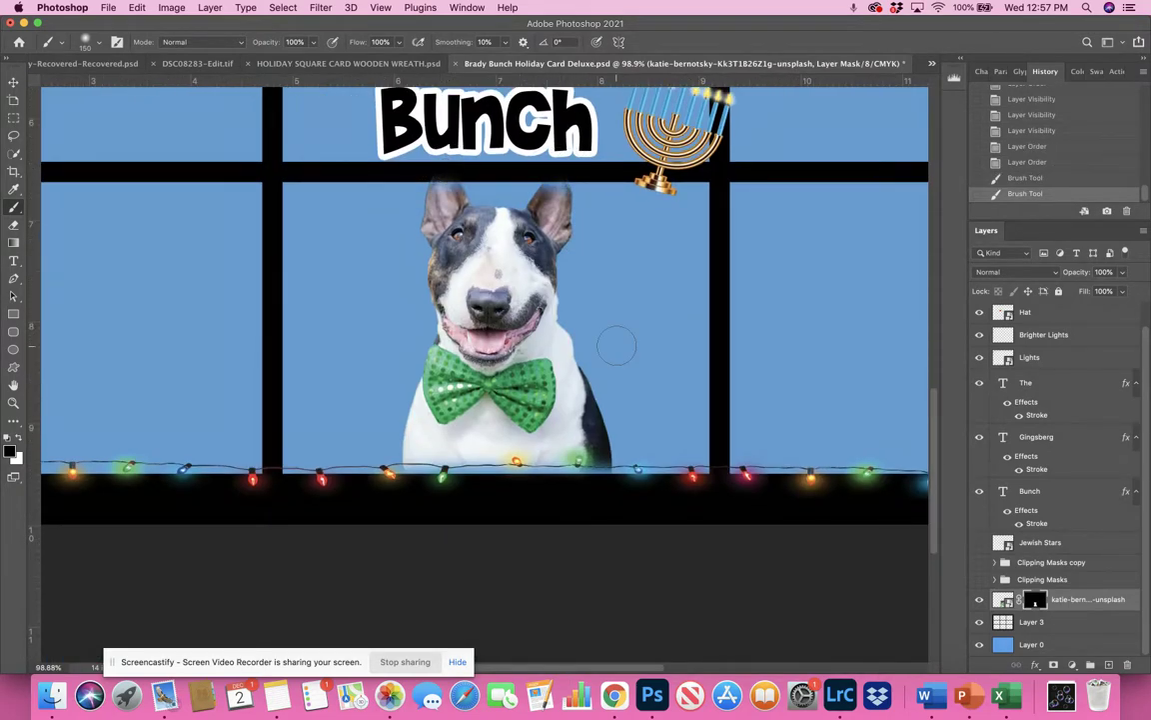
pyautogui.scroll(-3, 616, 345)
pyautogui.scroll(-2, 617, 346)
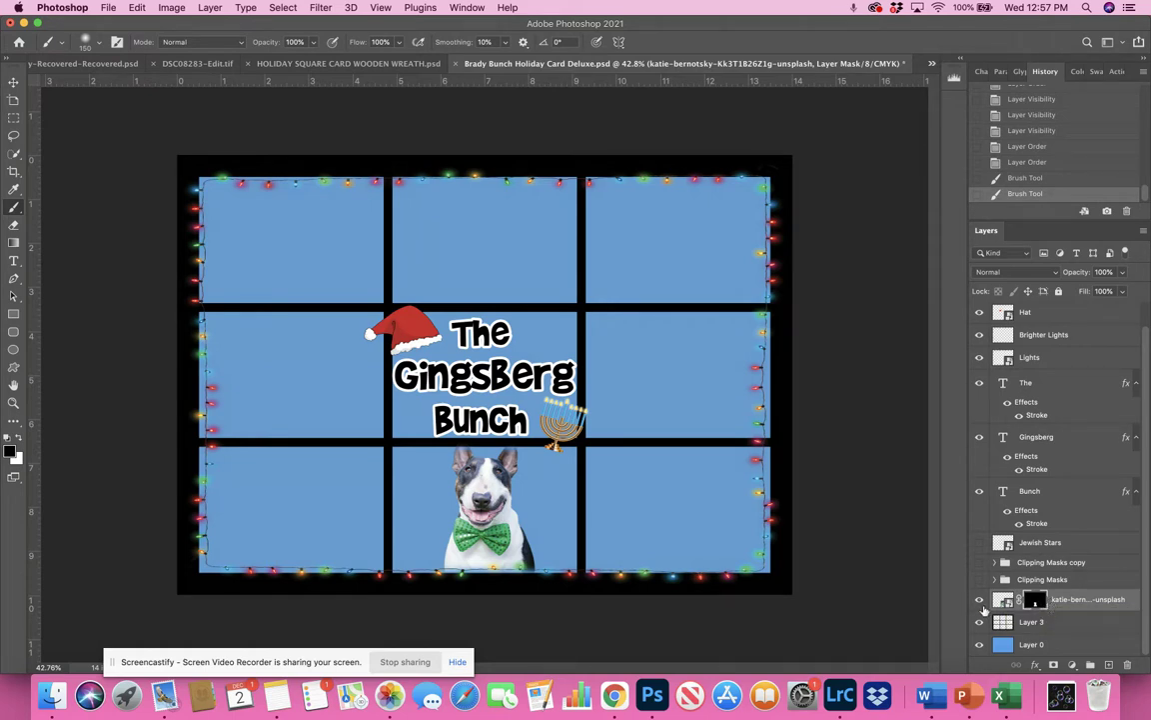
# Hide the masked dog layer.
pyautogui.click(979, 599)
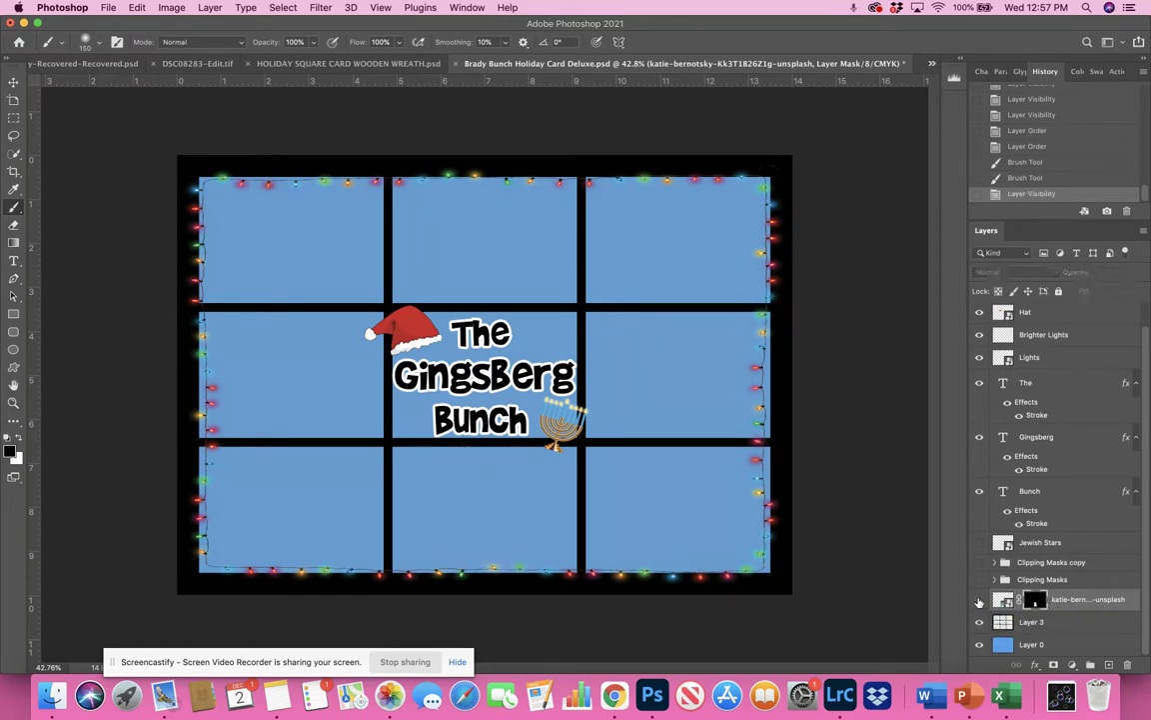